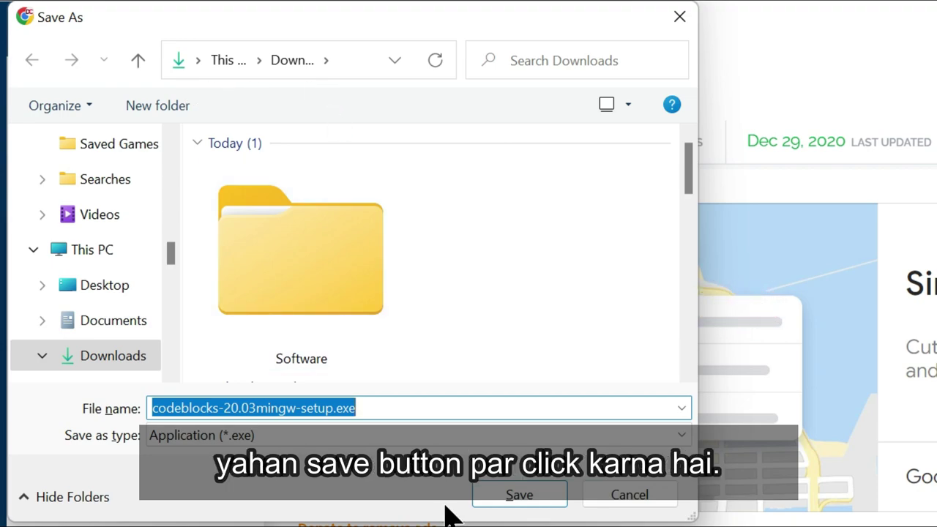
# Save codeblocks-20.03mingw-setup.exe to the Downloads folder and show the downloaded file in its folder.
pyautogui.click(546, 501)
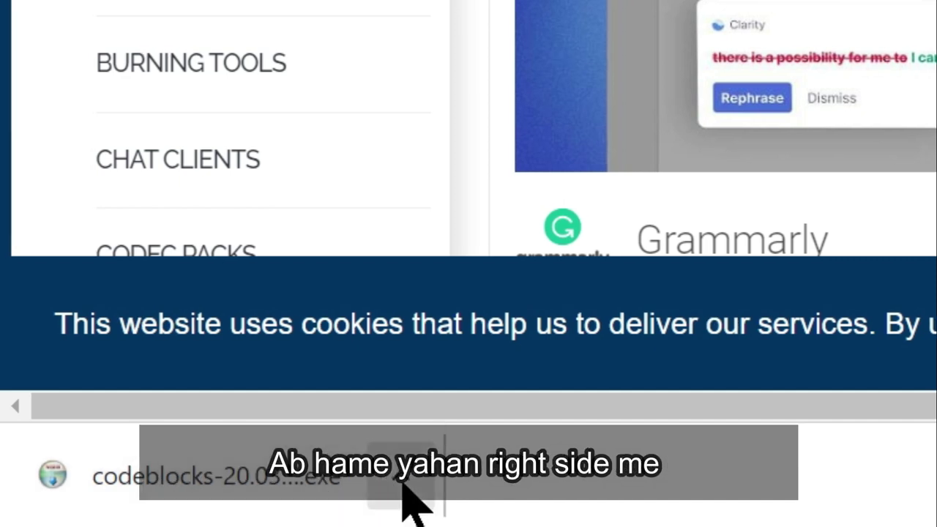
pyautogui.click(402, 477)
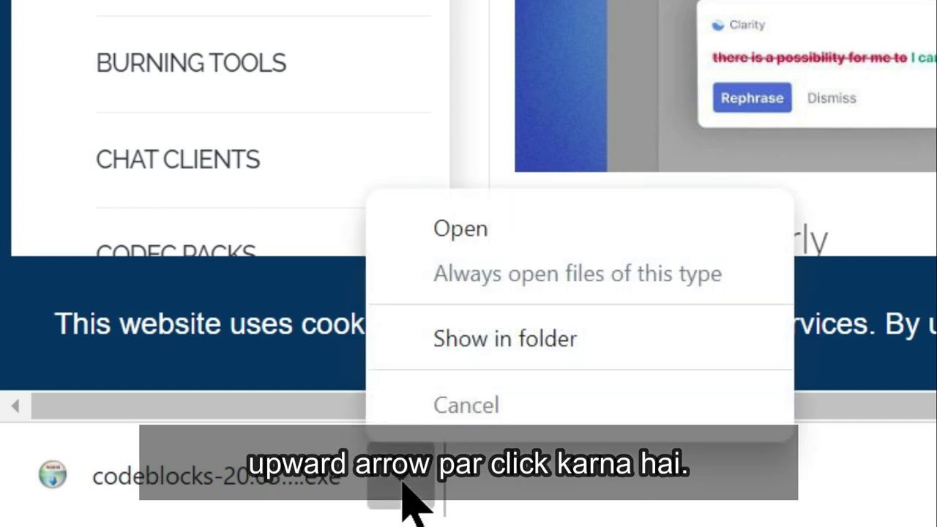
pyautogui.click(487, 339)
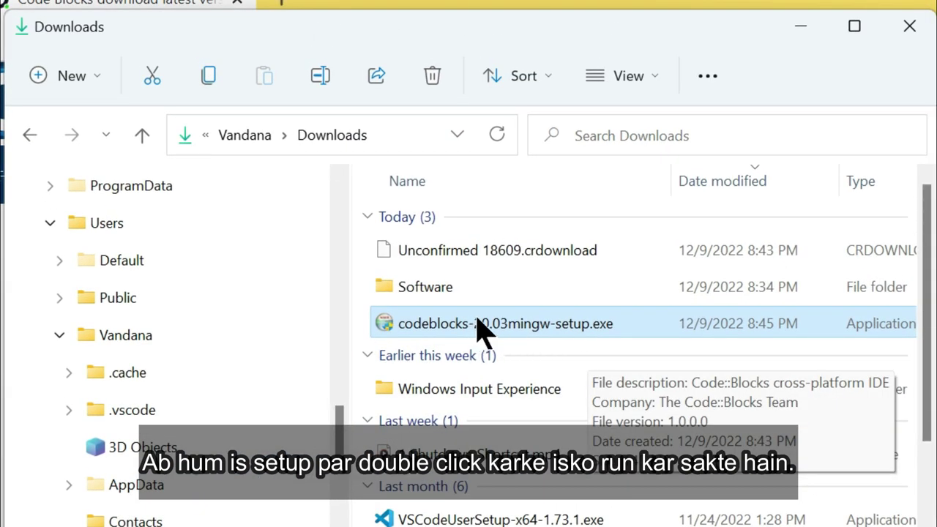
# Launch codeblocks-20.03mingw-setup.exe and accept the license agreement in the installer.
pyautogui.doubleClick(498, 326)
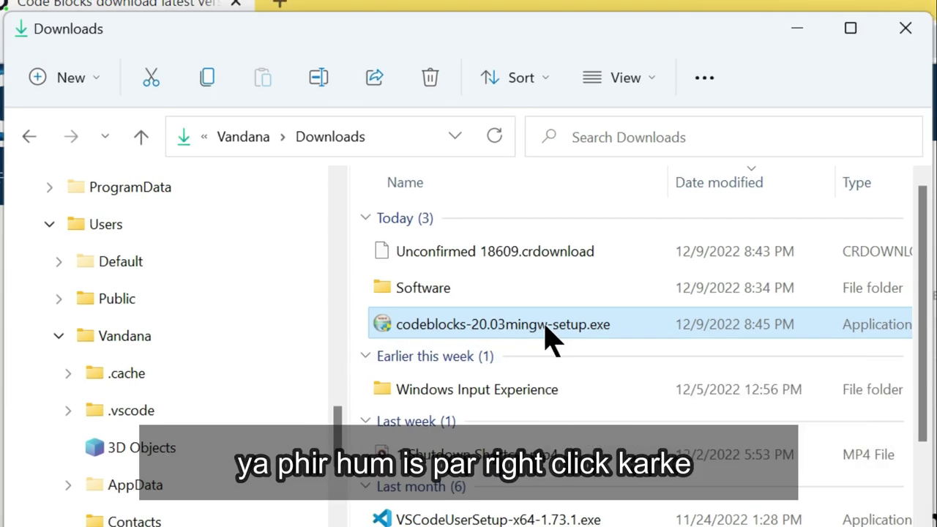
pyautogui.rightClick(550, 338)
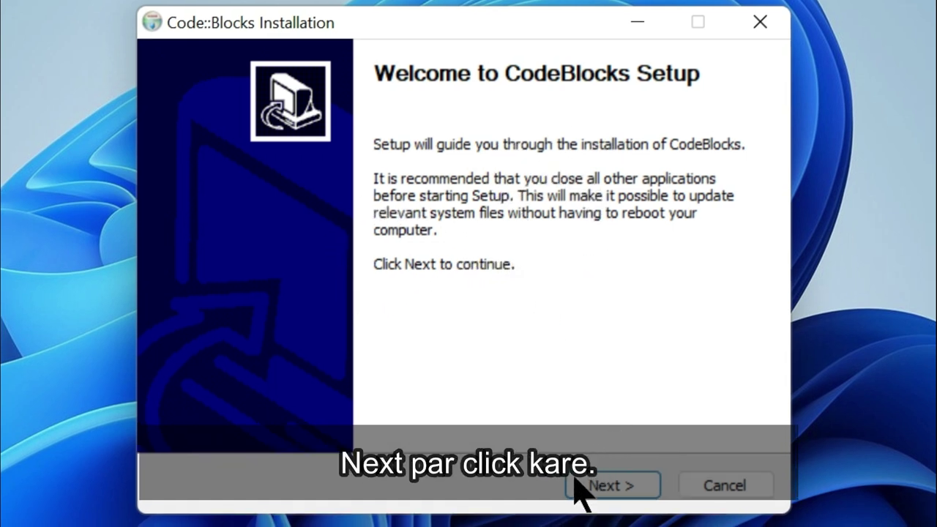
pyautogui.click(628, 489)
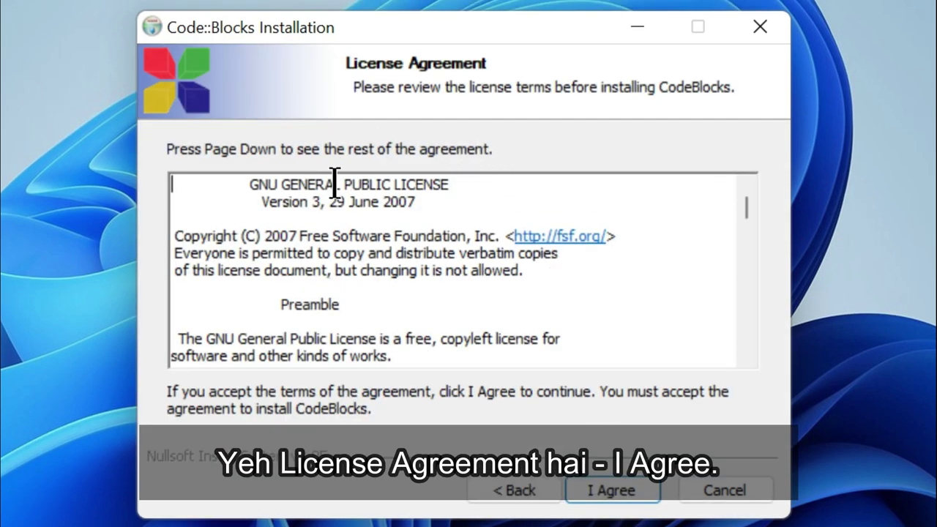
pyautogui.click(630, 491)
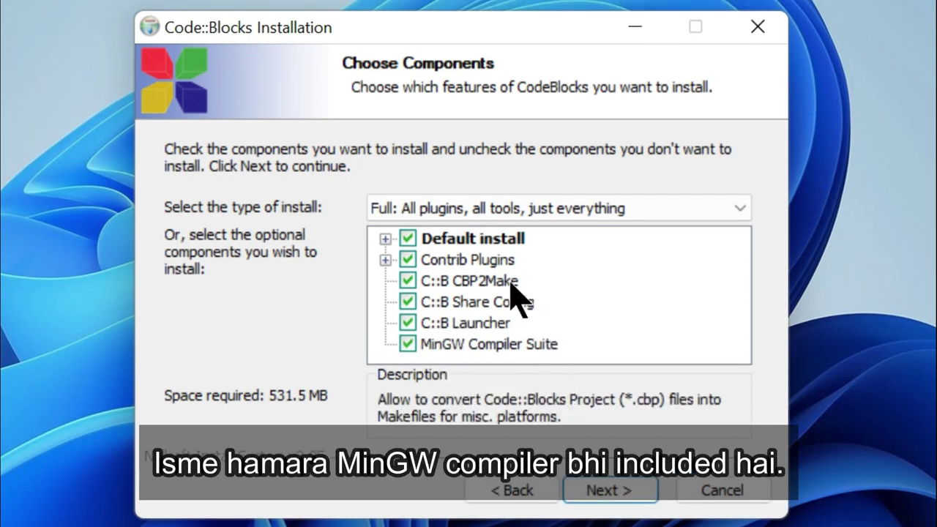
# Install the full component set to C:\Program Files\CodeBlocks and finish the setup without running Code::Blocks.
pyautogui.click(610, 490)
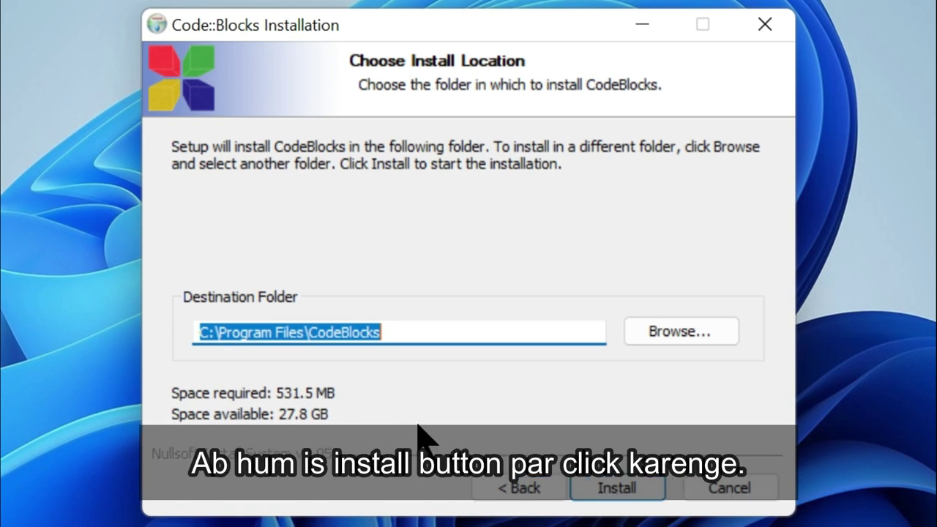
pyautogui.click(634, 493)
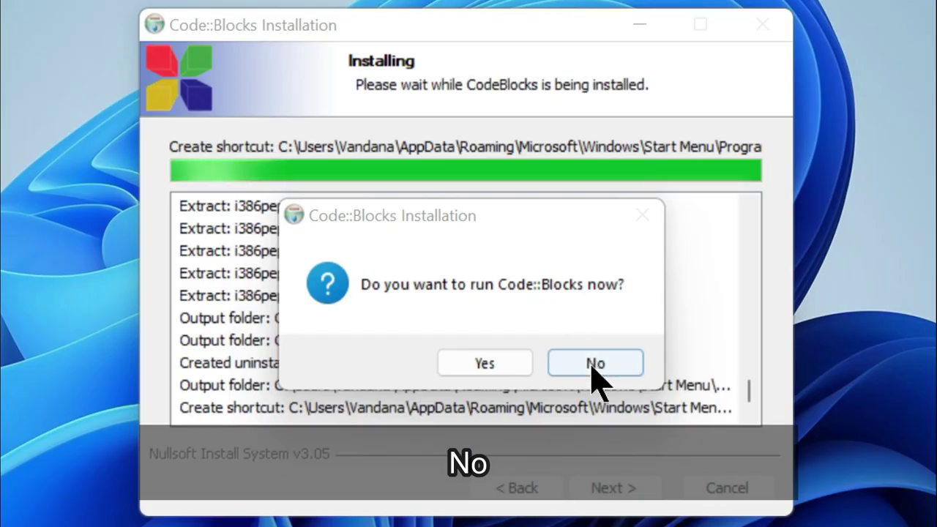
pyautogui.click(592, 362)
pyautogui.click(623, 487)
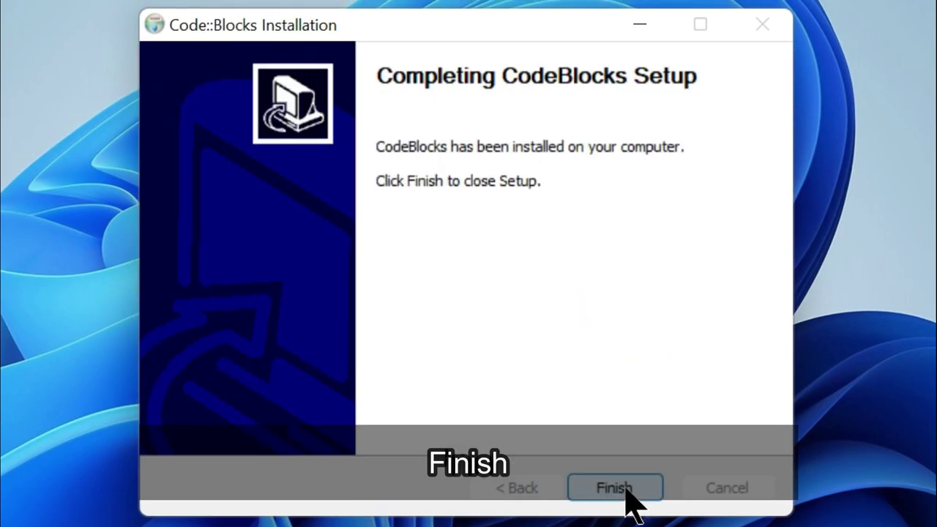
pyautogui.click(623, 487)
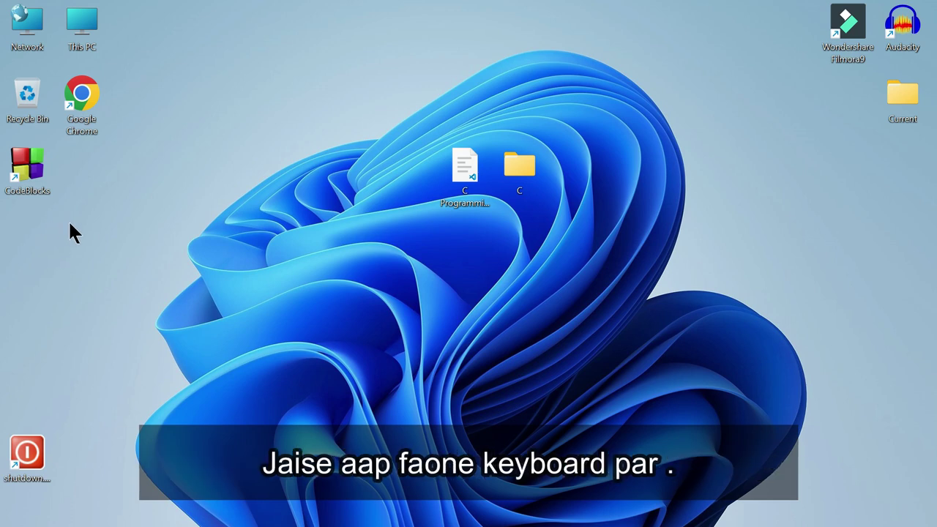
# Search Windows for cmd and open the Command Prompt.
pyautogui.press('super')
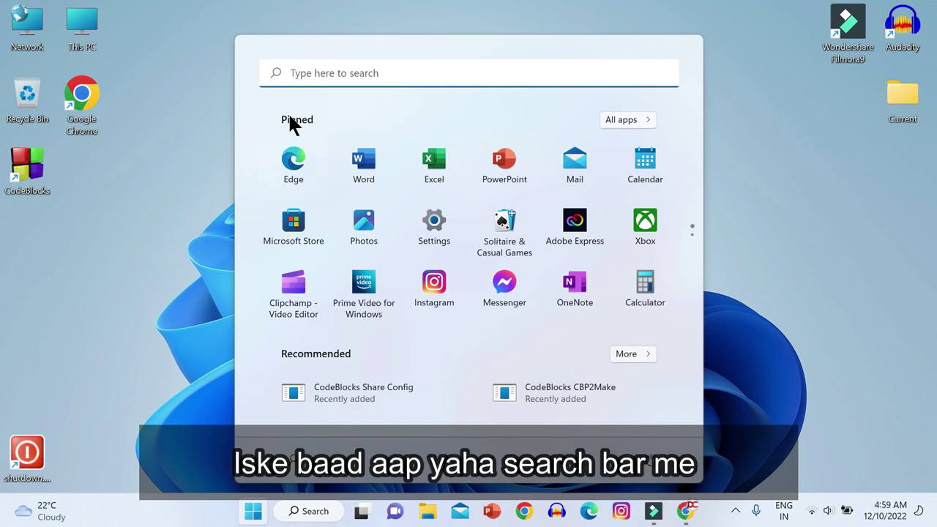
pyautogui.click(330, 76)
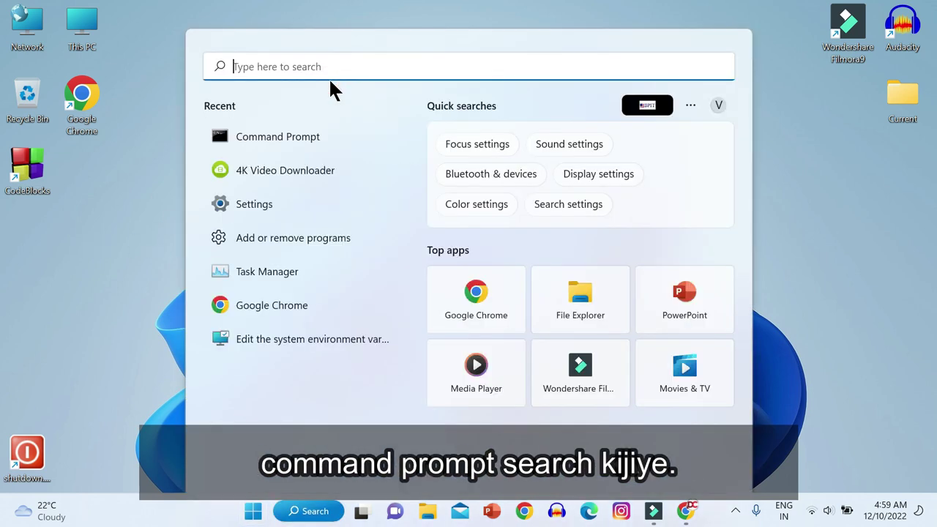
pyautogui.write('cmd')
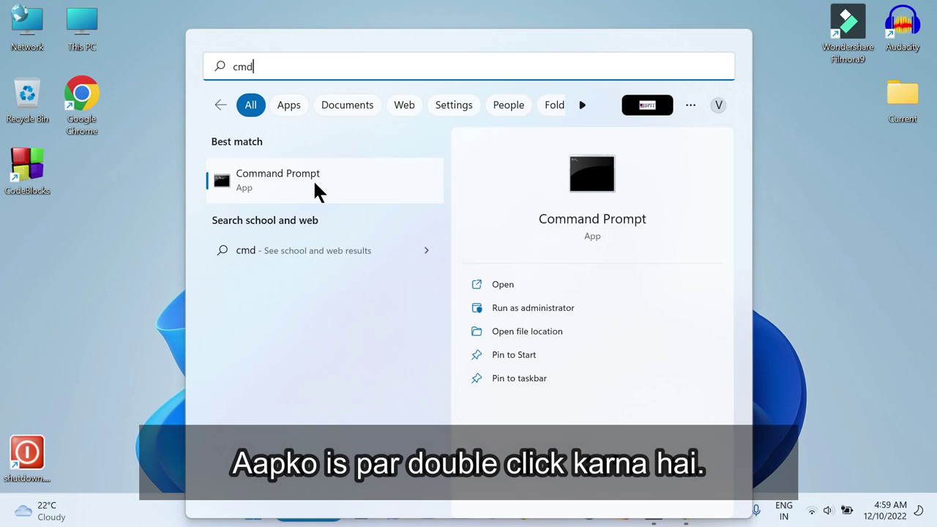
pyautogui.doubleClick(315, 184)
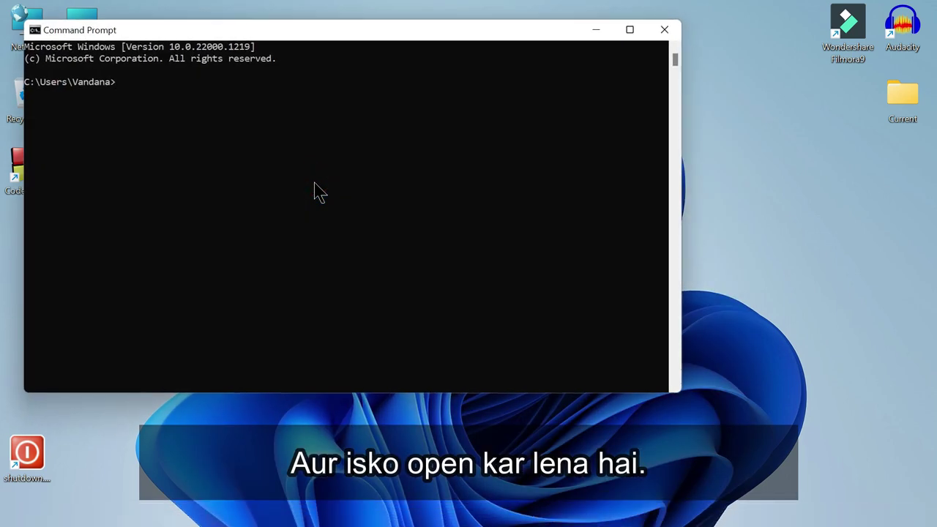
# Enlarge the console text and check the compiler with the command gcc --version.
pyautogui.keyDown('ctrl'); pyautogui.scroll(5, 315, 185); pyautogui.keyUp('ctrl')
pyautogui.write('g')
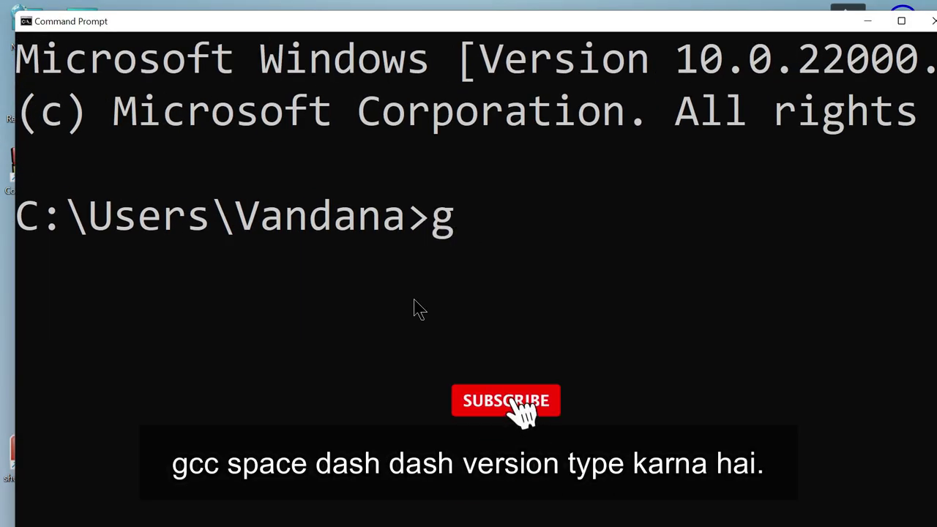
pyautogui.write('cc -')
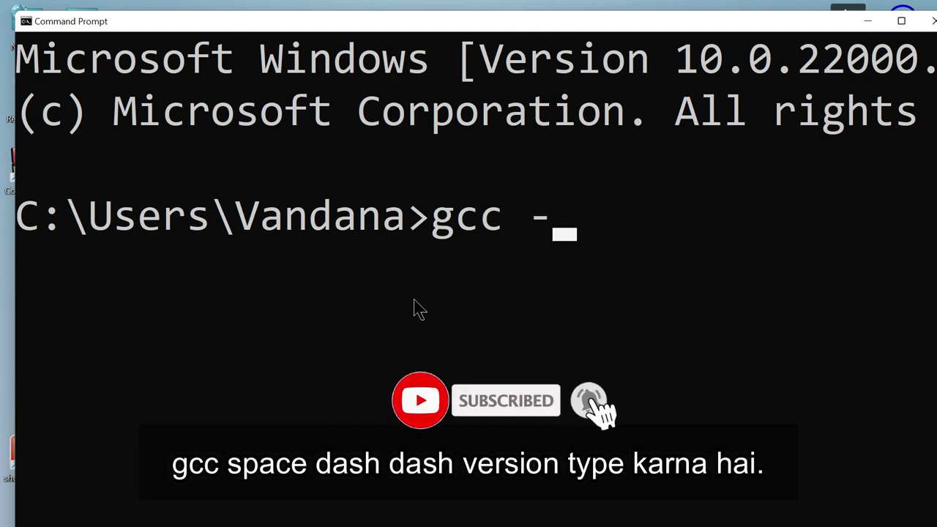
pyautogui.write('-version')
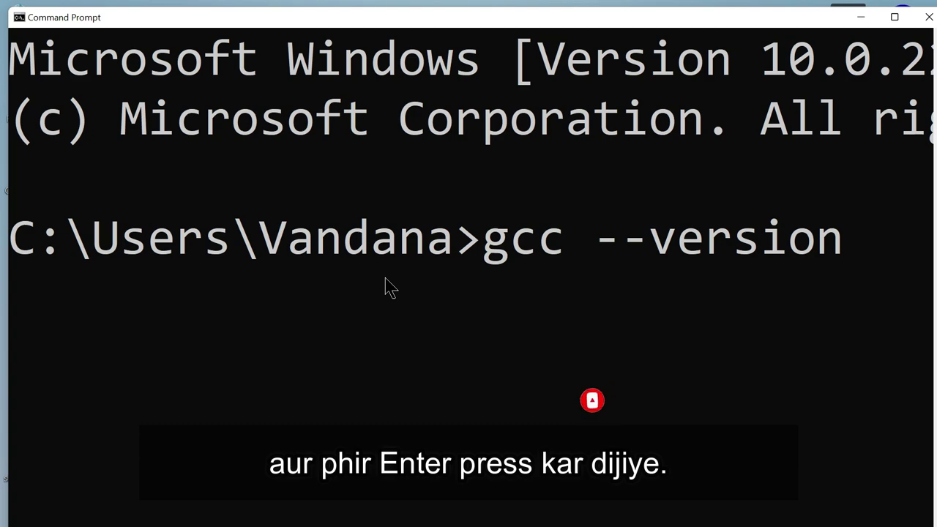
pyautogui.press('Return')
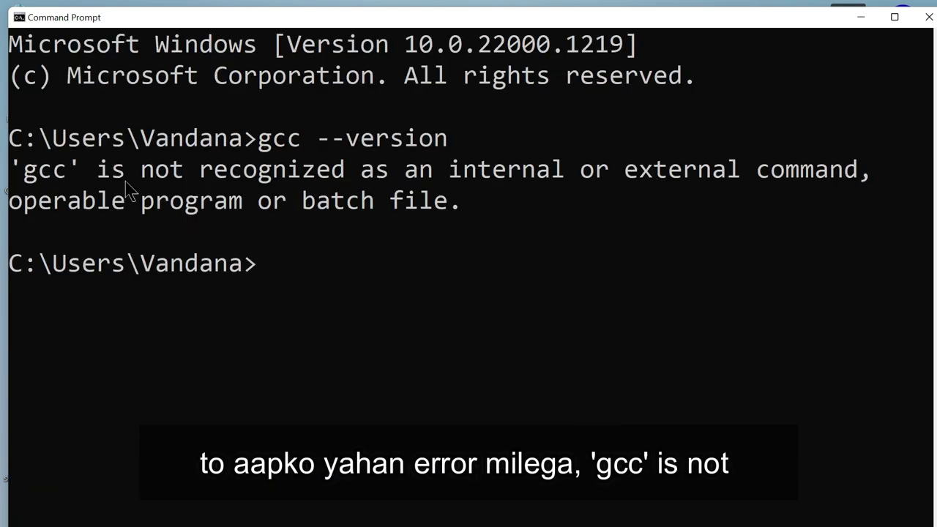
# Highlight the first output line below the gcc command and close the Command Prompt.
pyautogui.moveTo(31, 170); pyautogui.dragTo(732, 178)
pyautogui.click(723, 177)
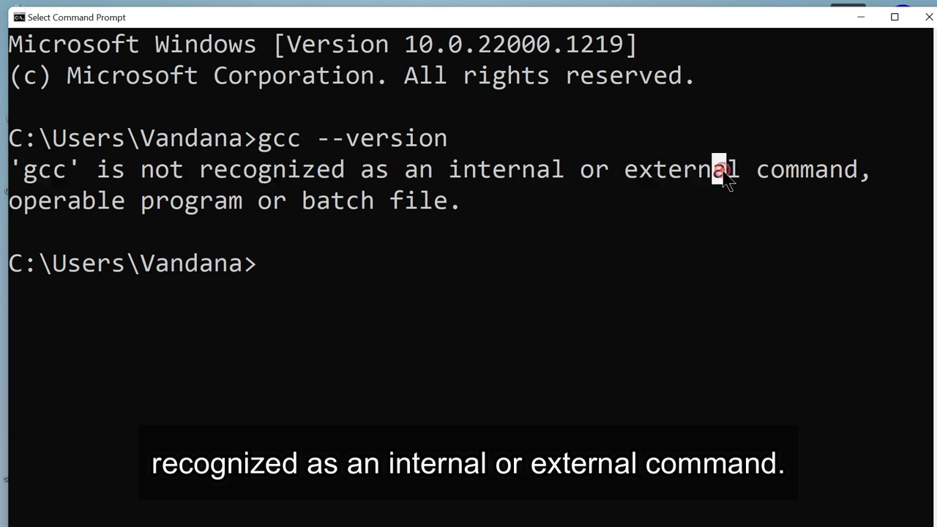
pyautogui.moveTo(882, 172); pyautogui.dragTo(8, 173)
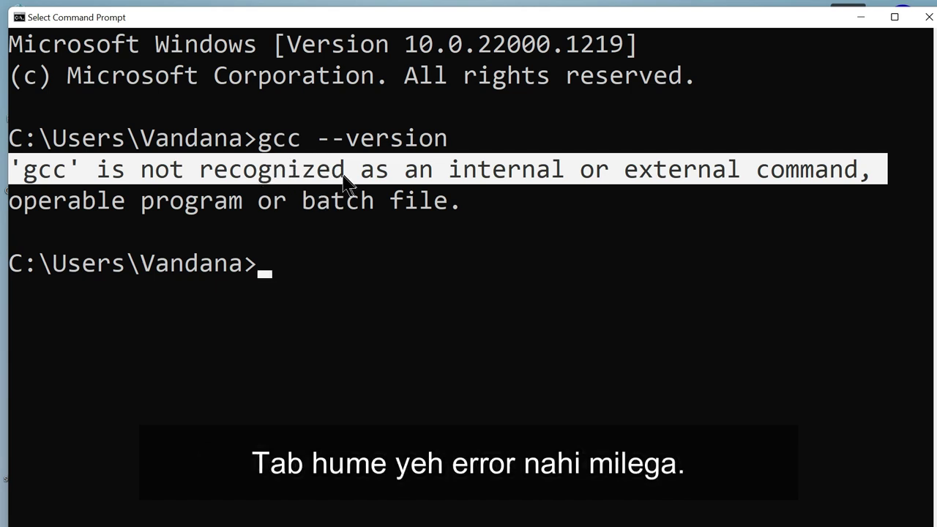
pyautogui.click(924, 22)
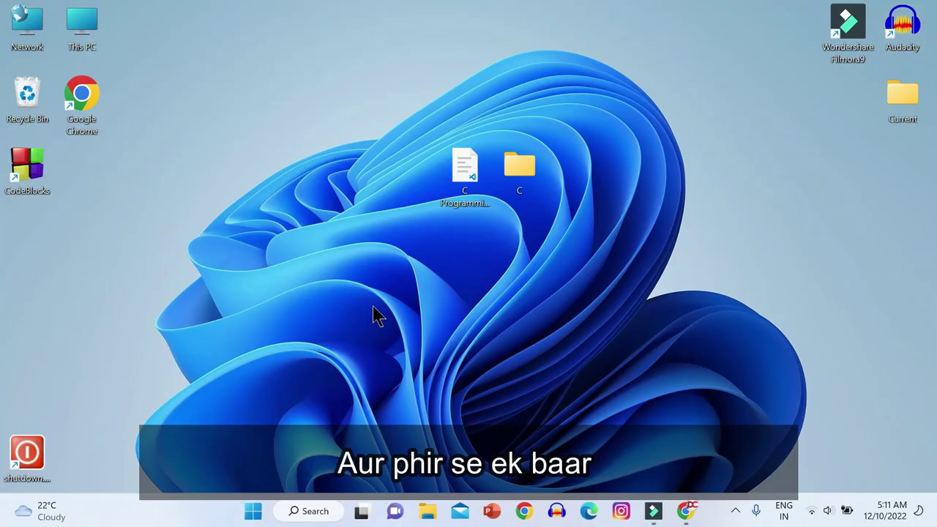
# Find the system environment variables settings through Windows search and open the user Path variable for editing.
pyautogui.press('super')
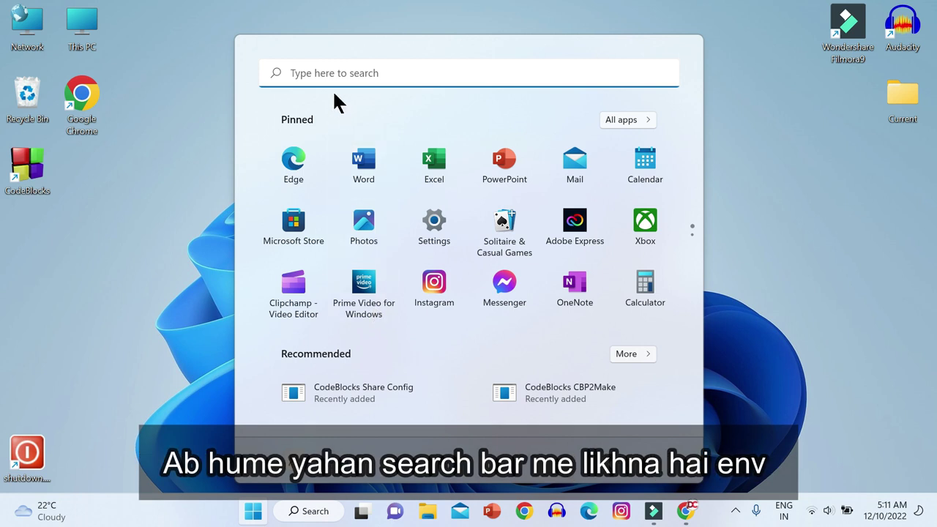
pyautogui.write('nv')
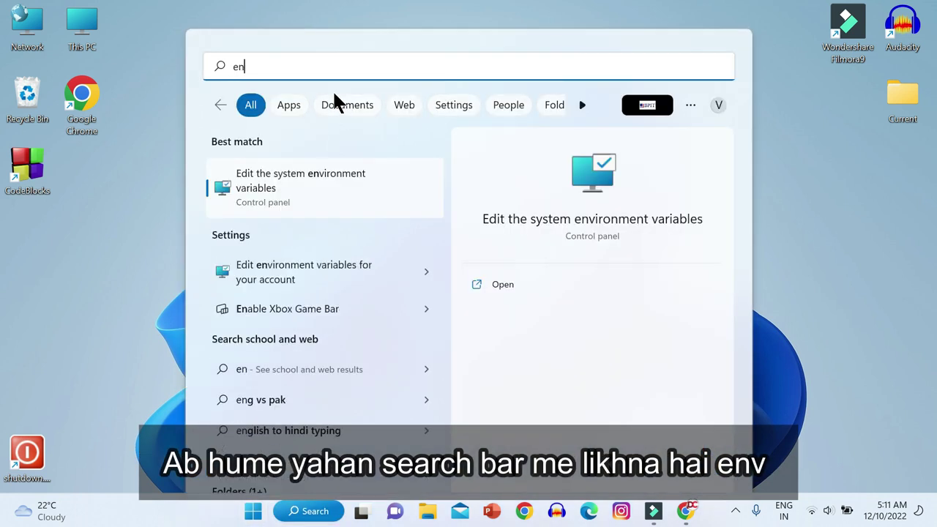
pyautogui.doubleClick(293, 183)
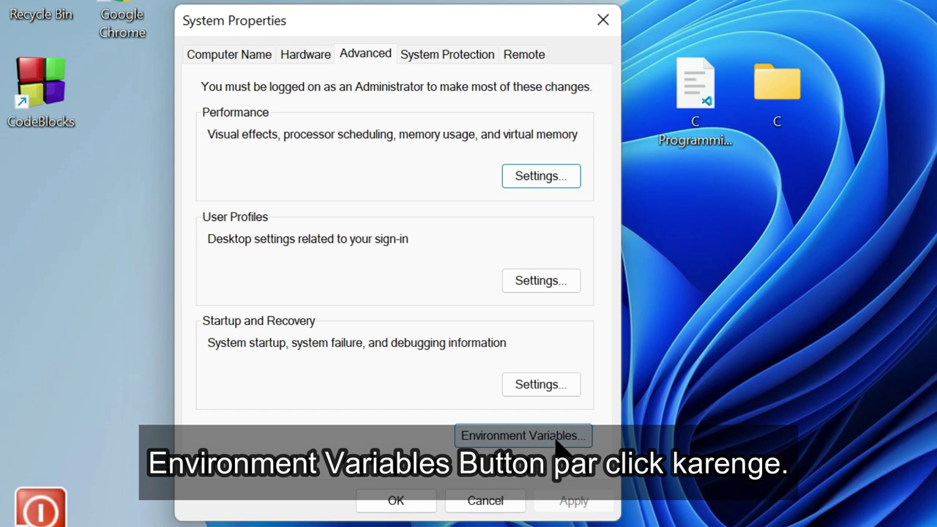
pyautogui.click(523, 436)
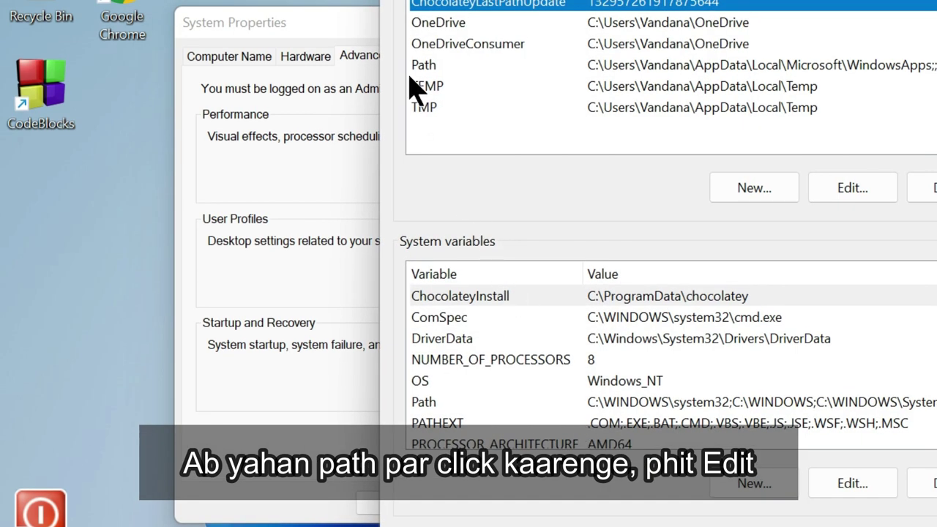
pyautogui.click(429, 69)
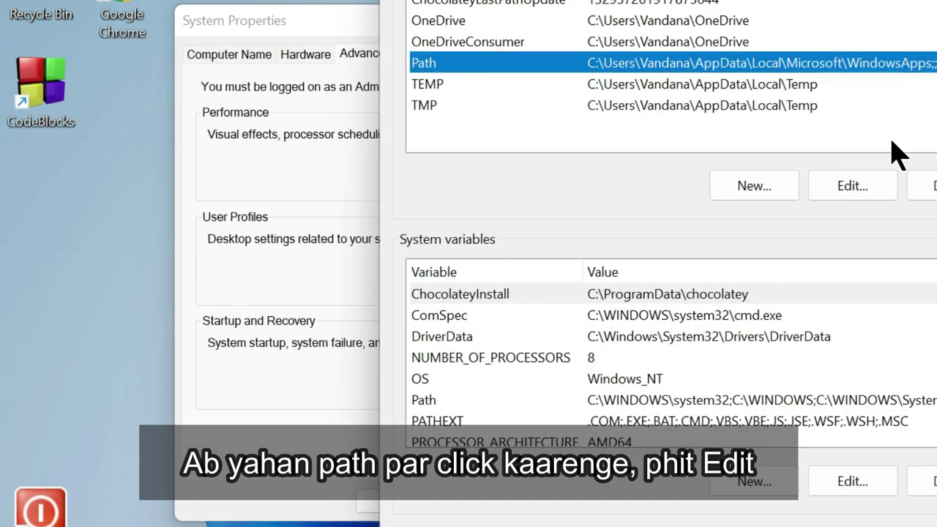
pyautogui.click(854, 187)
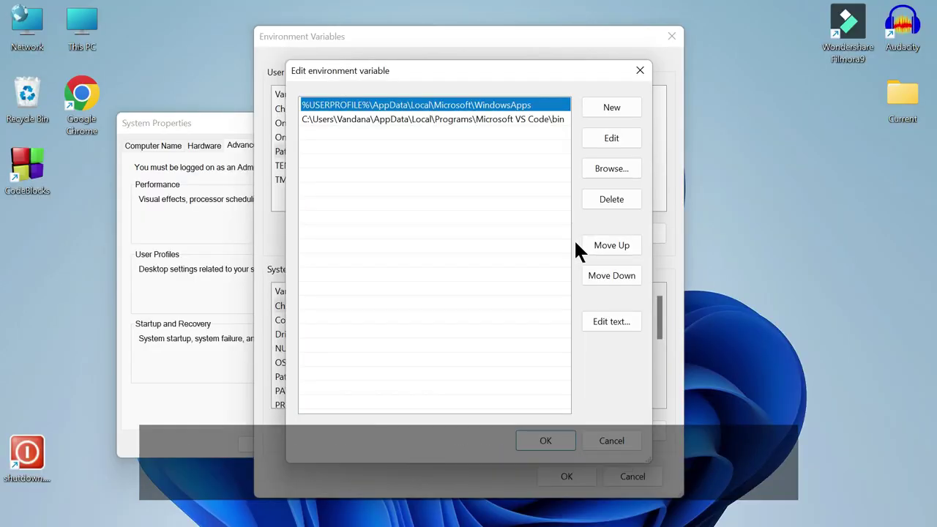
# Open the file location of the CodeBlocks desktop shortcut and go into the bin folder inside MinGW.
pyautogui.rightClick(25, 175)
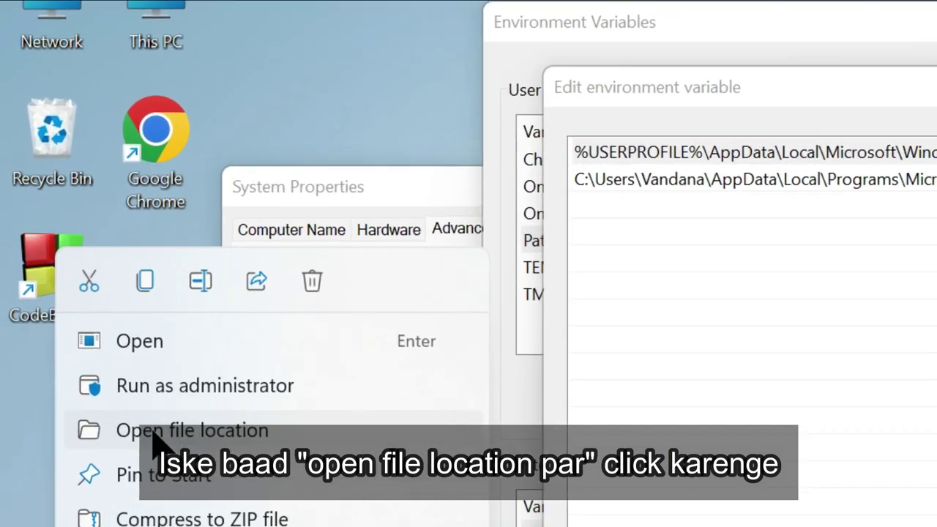
pyautogui.click(220, 454)
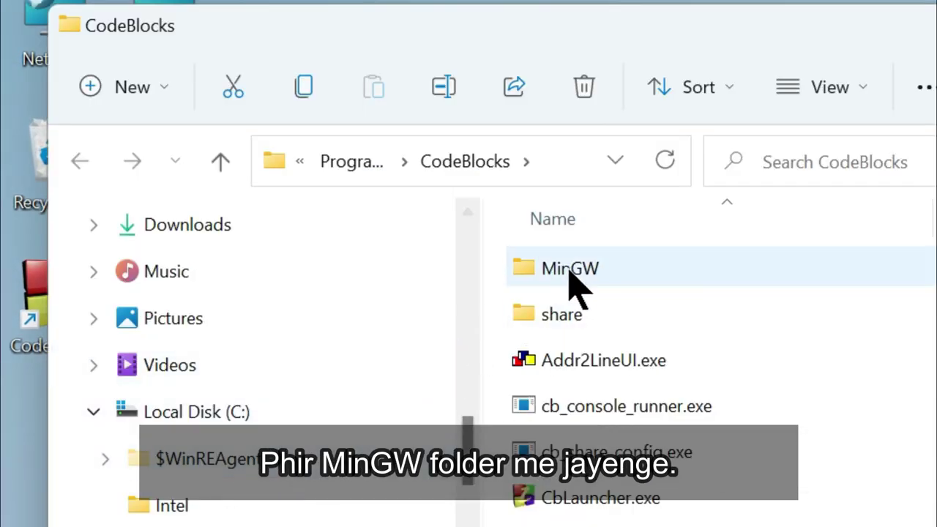
pyautogui.doubleClick(628, 270)
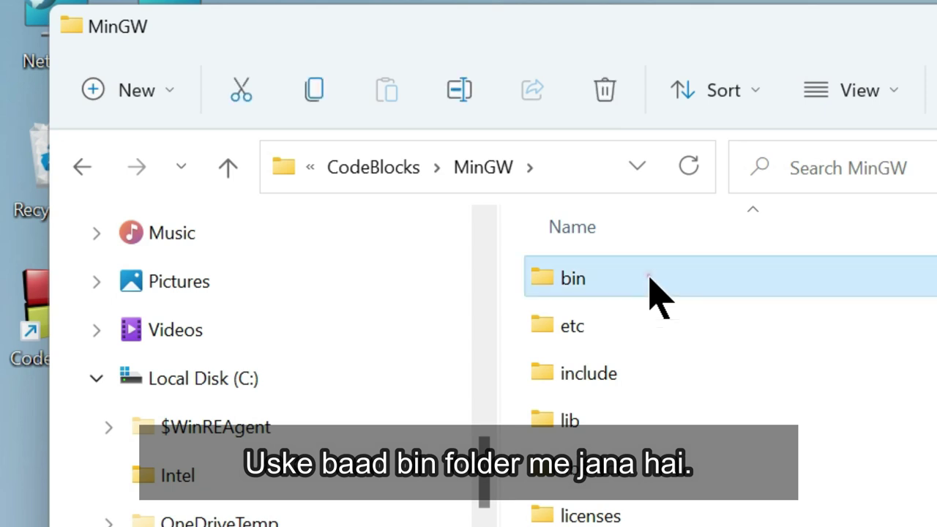
pyautogui.doubleClick(651, 278)
pyautogui.scroll(-2, 597, 505)
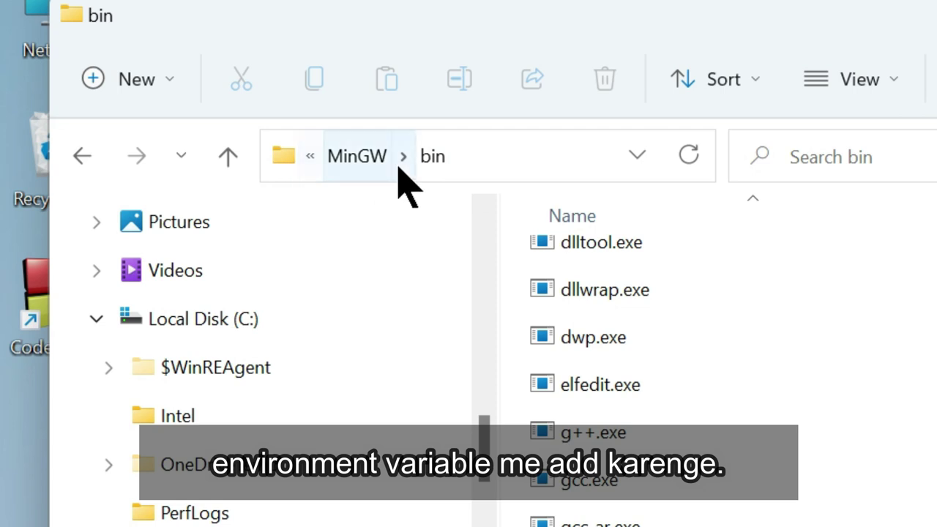
# Copy the full folder path of CodeBlocks\MinGW\bin to the clipboard.
pyautogui.click(279, 168)
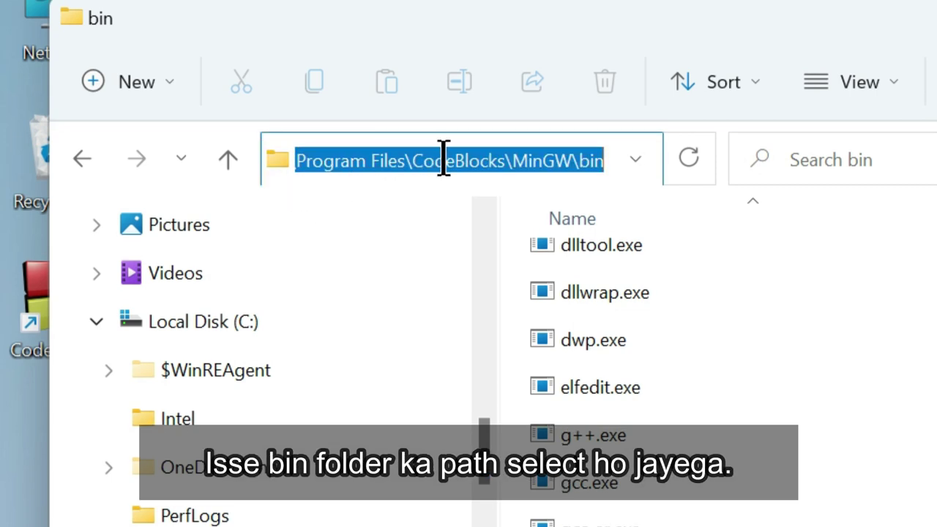
pyautogui.rightClick(558, 174)
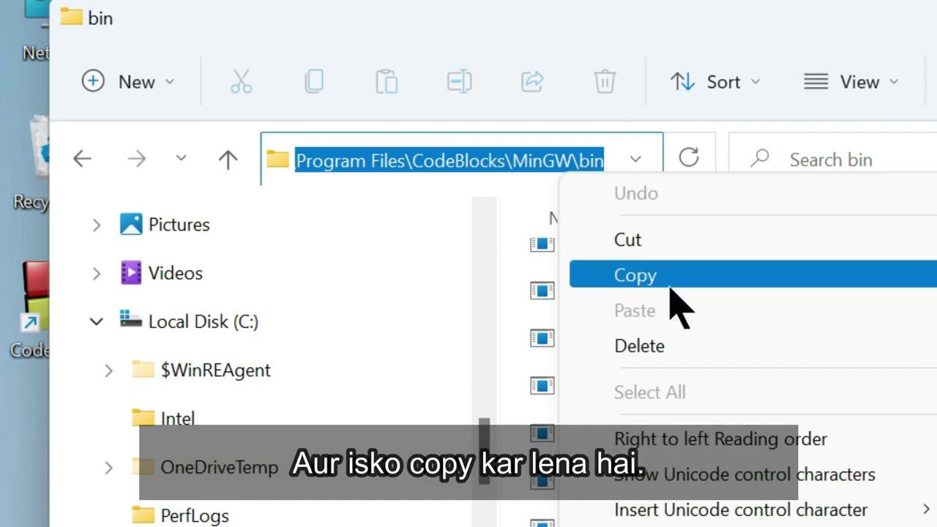
pyautogui.click(643, 276)
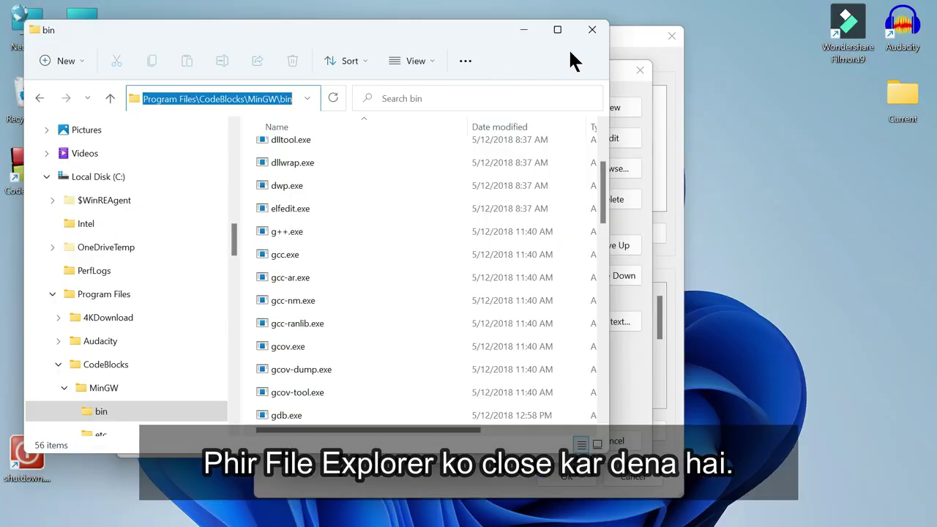
# Add C:\Program Files\CodeBlocks\MinGW\bin as a new entry in the user Path variable and confirm all open system settings dialogs.
pyautogui.click(593, 31)
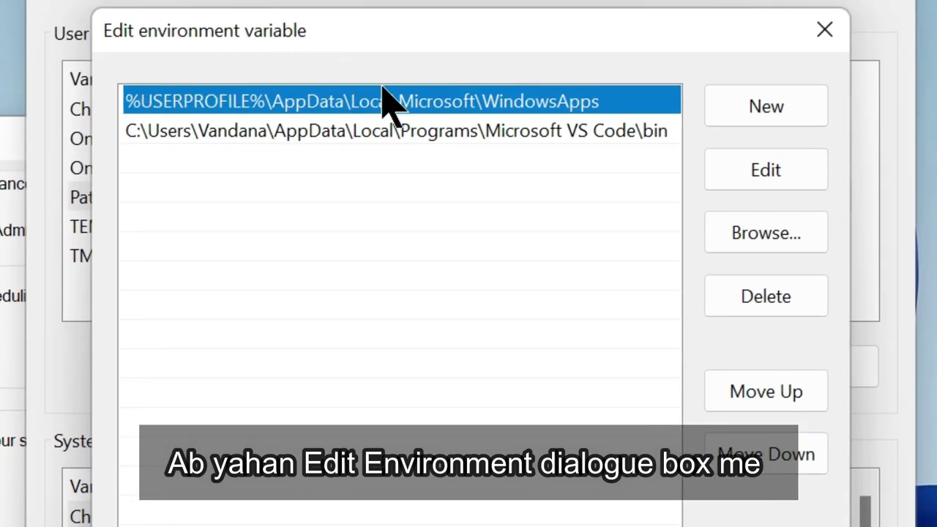
pyautogui.click(785, 99)
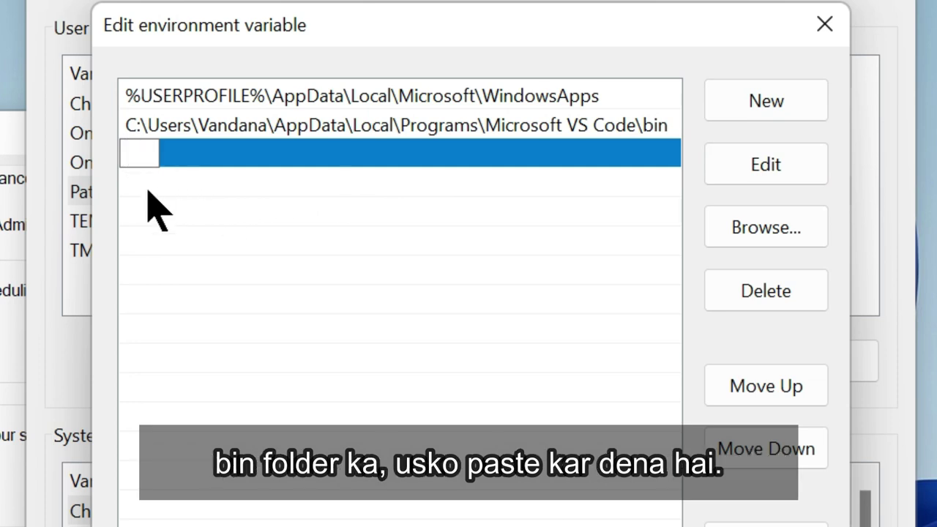
pyautogui.rightClick(141, 156)
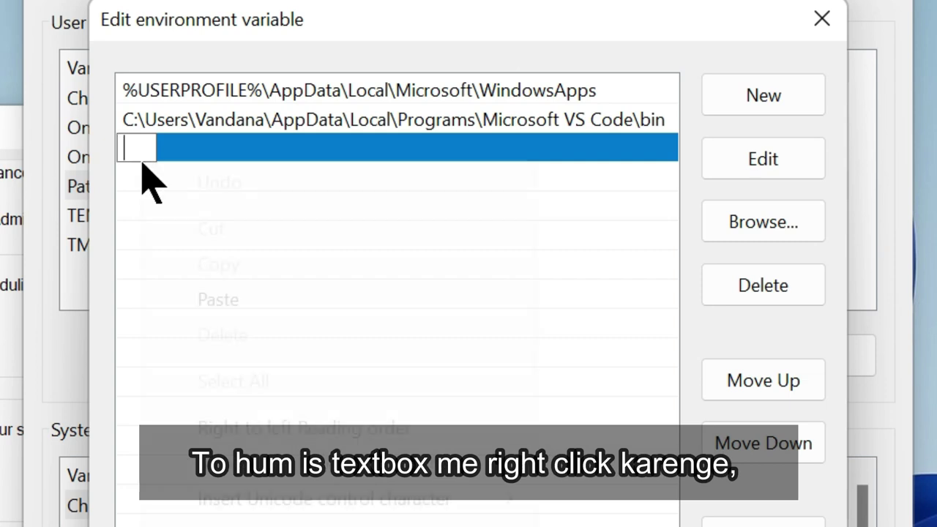
pyautogui.click(180, 308)
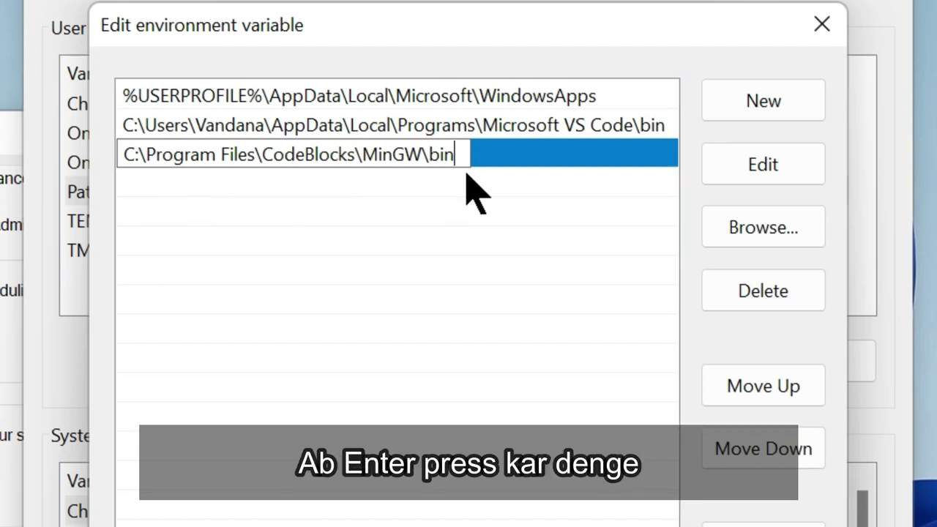
pyautogui.press('Return')
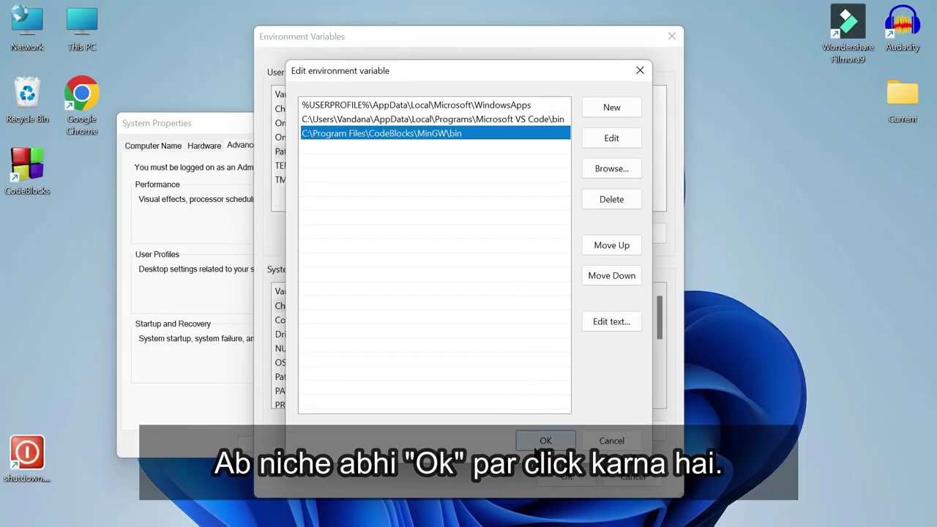
pyautogui.click(542, 441)
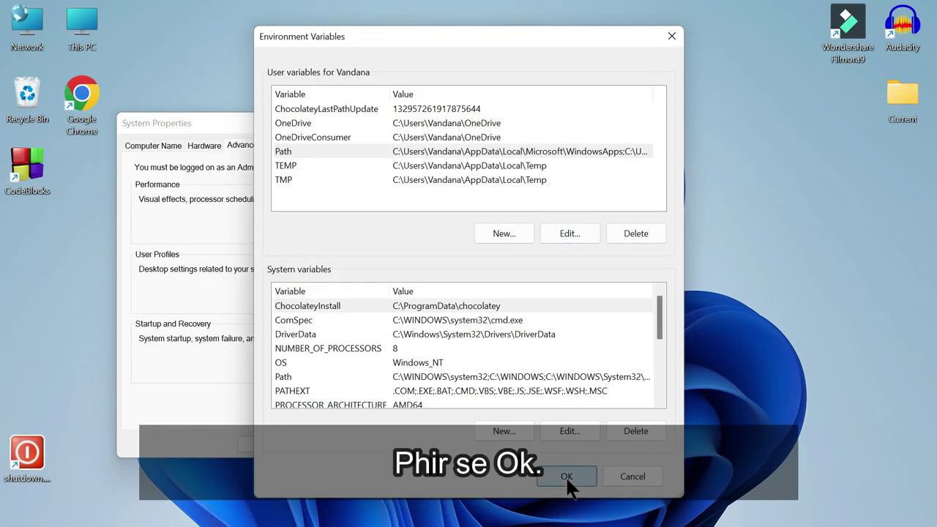
pyautogui.click(567, 477)
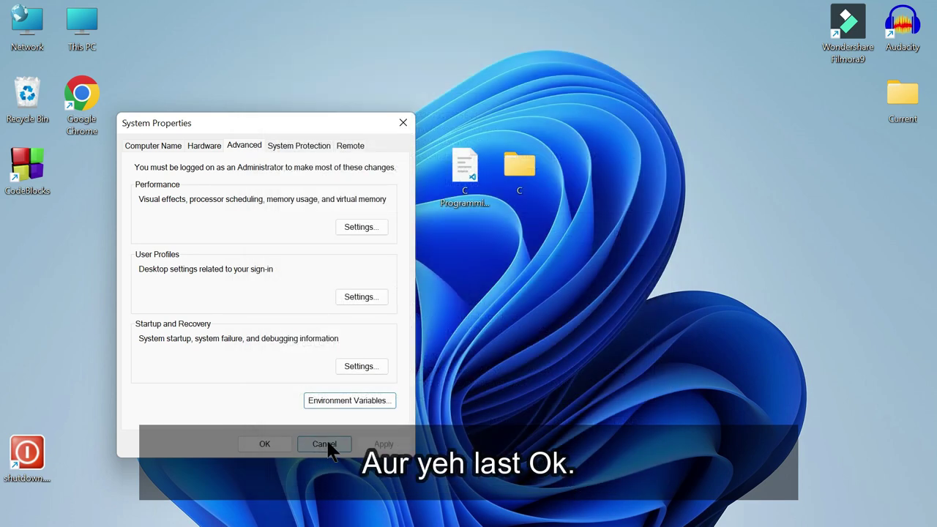
pyautogui.click(276, 439)
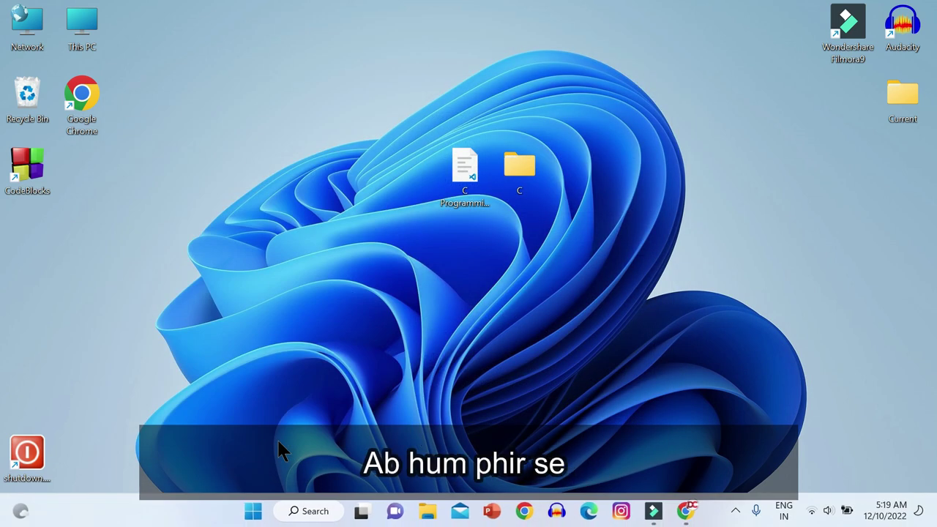
# Open Command Prompt through Windows search and run gcc --version.
pyautogui.press('super')
pyautogui.write('cmd')
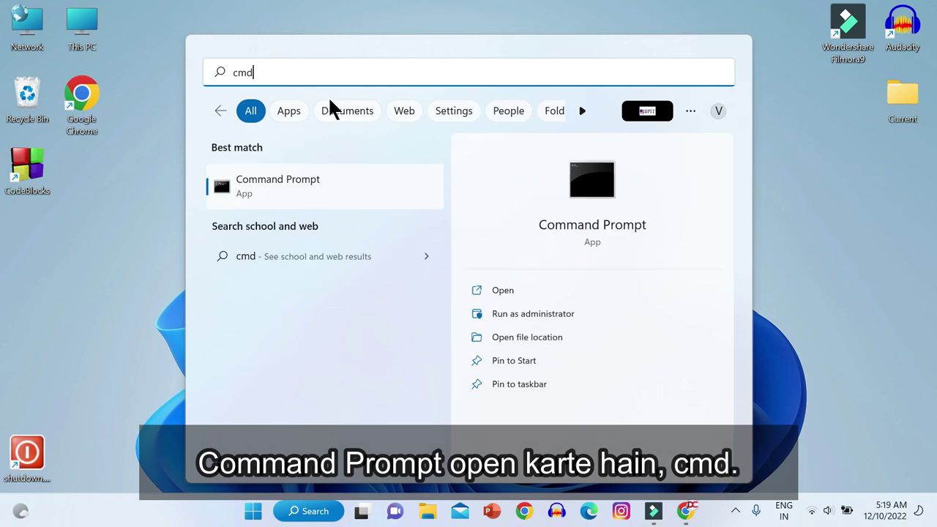
pyautogui.click(305, 193)
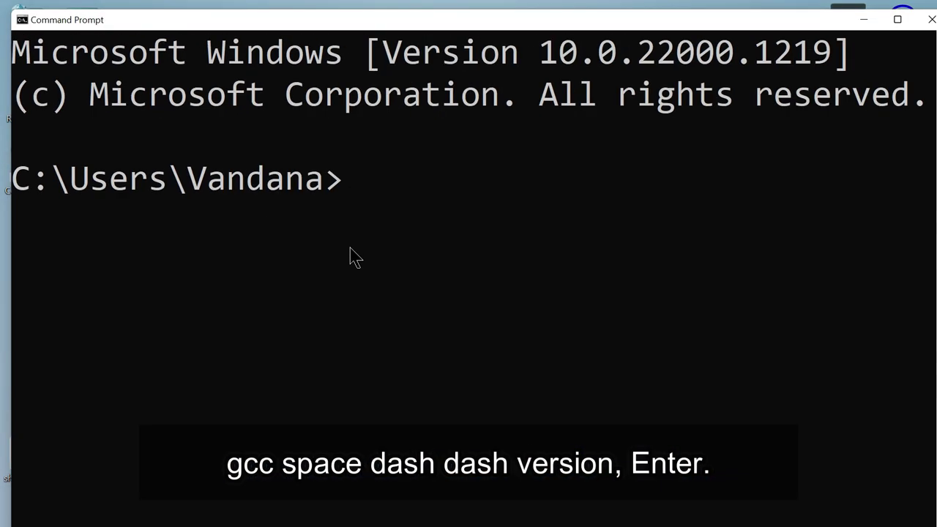
pyautogui.write('gcc')
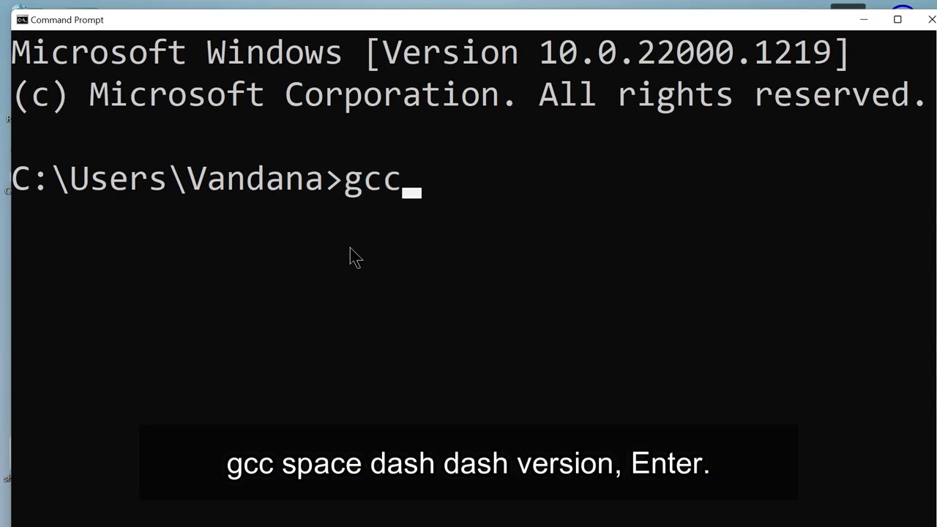
pyautogui.write(' --version')
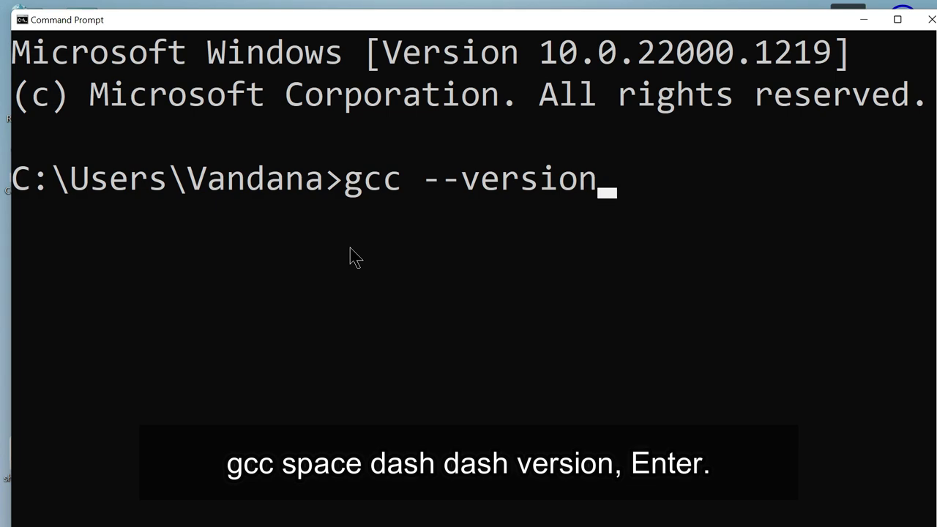
pyautogui.press('Return')
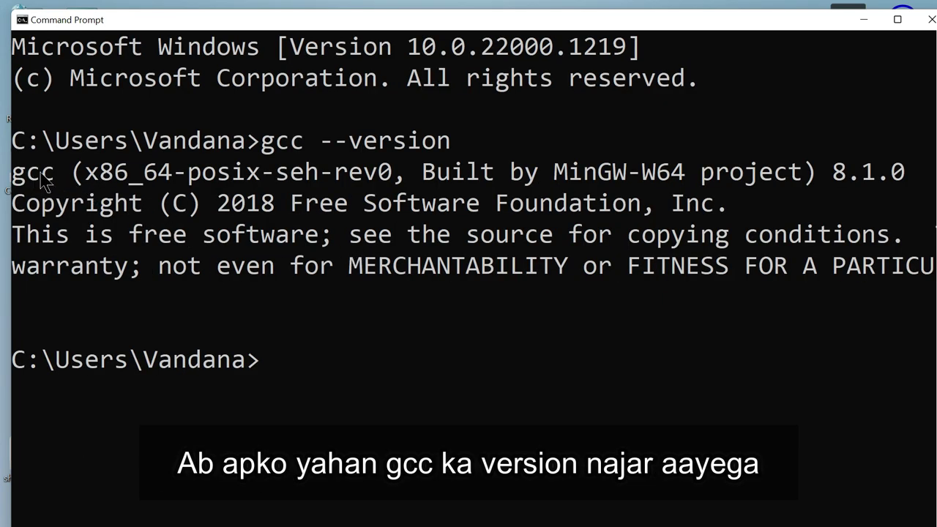
# Highlight the gcc version number in the command output and close the Command Prompt.
pyautogui.doubleClick(842, 174)
pyautogui.click(654, 194)
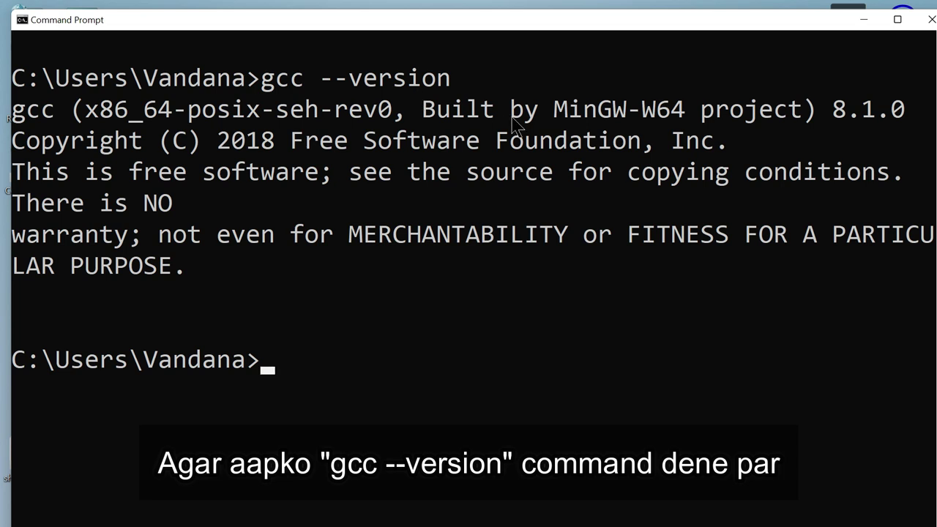
pyautogui.moveTo(833, 117); pyautogui.dragTo(929, 117)
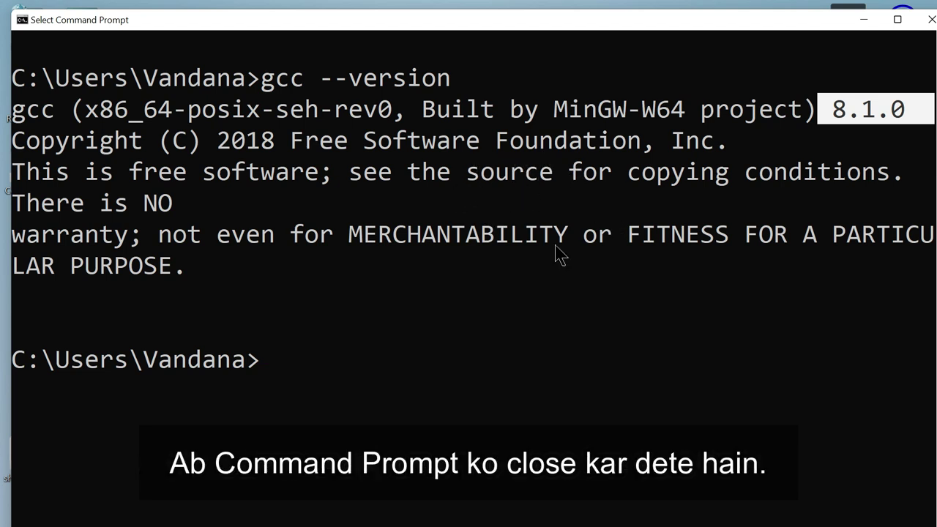
pyautogui.click(923, 27)
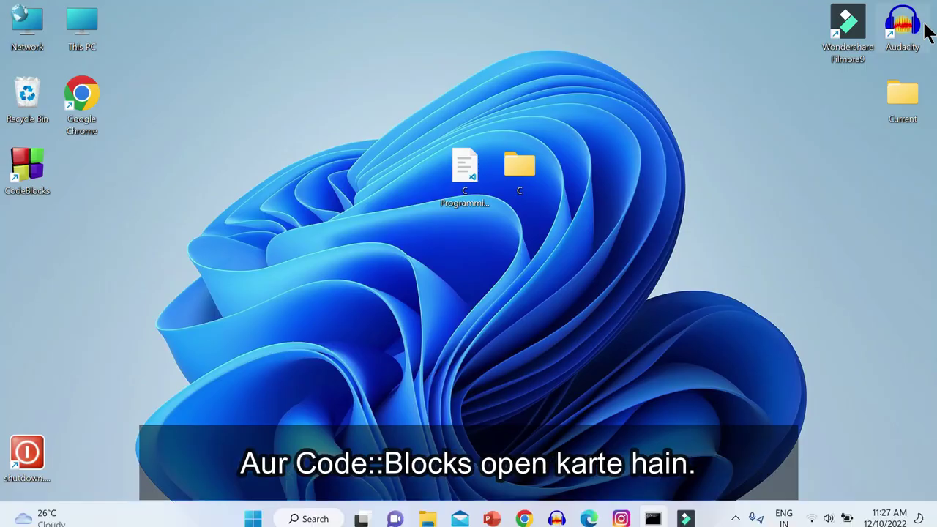
# Launch Code::Blocks as administrator from its desktop shortcut.
pyautogui.doubleClick(21, 172)
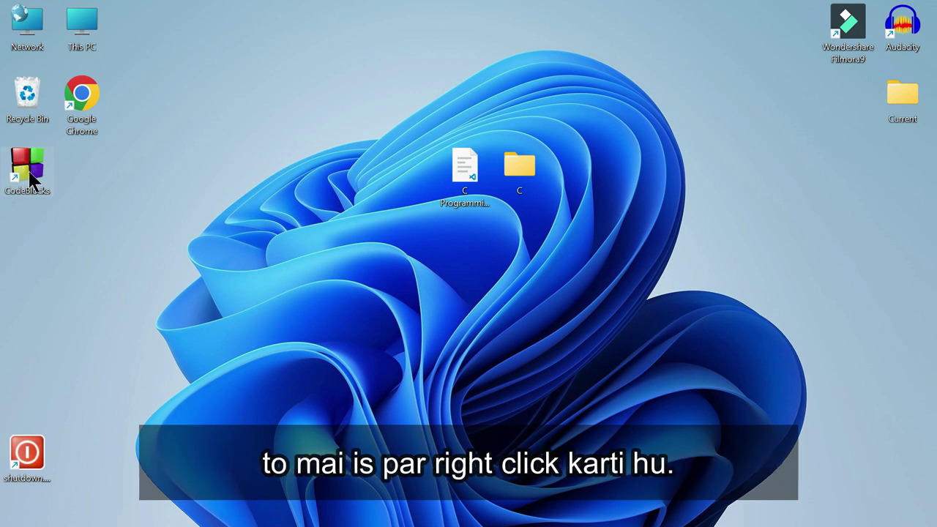
pyautogui.rightClick(30, 176)
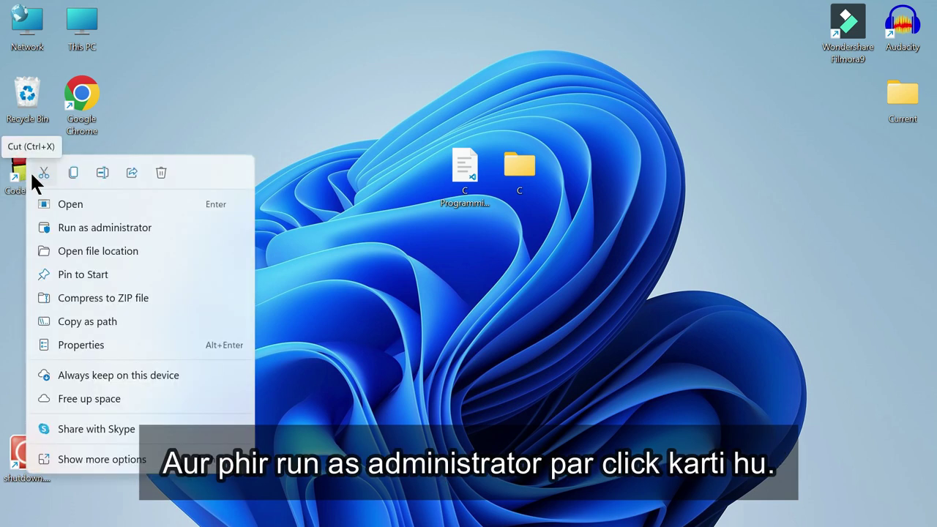
pyautogui.click(145, 224)
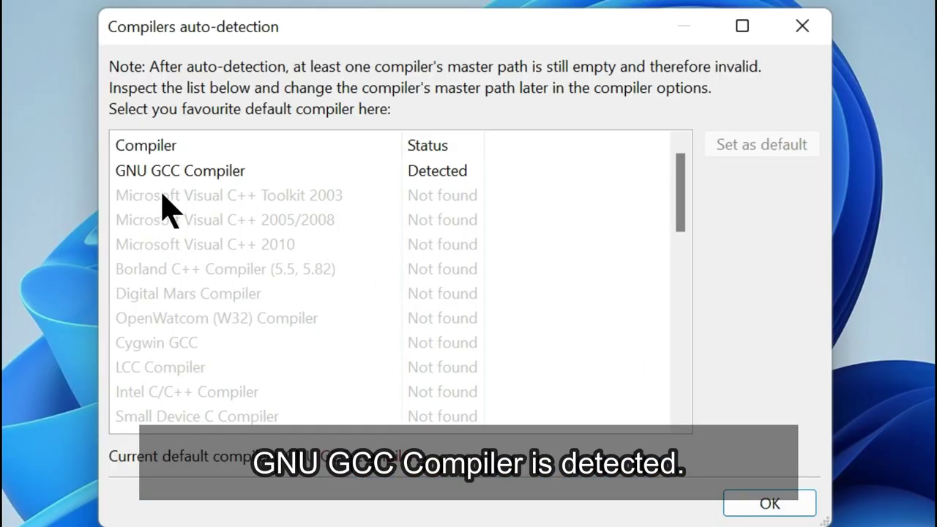
# Select GNU GCC Compiler in the compiler auto-detection list, accept it, and leave the C/C++ file associations as they are.
pyautogui.click(300, 173)
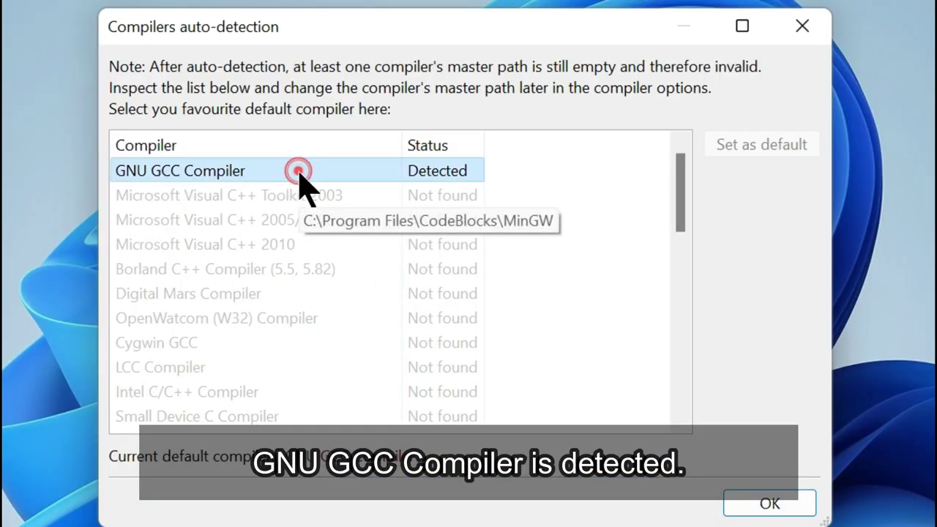
pyautogui.click(748, 506)
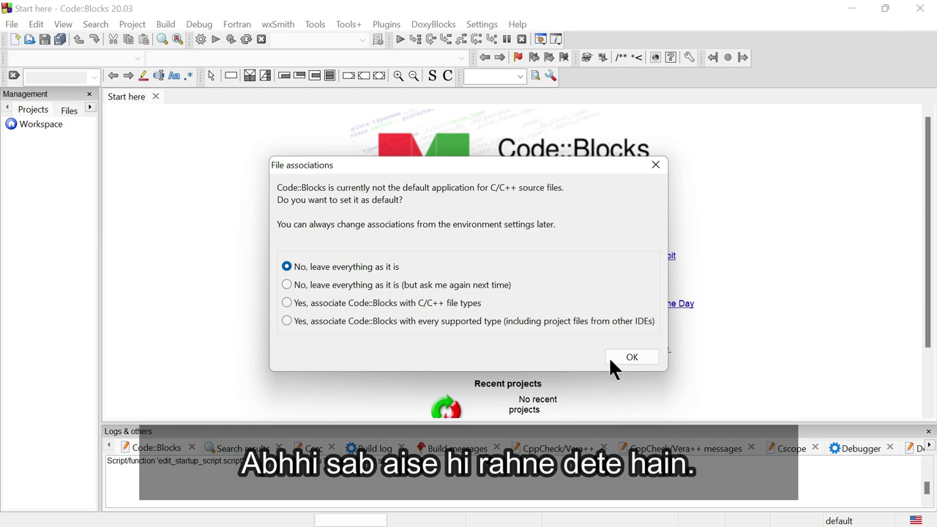
pyautogui.click(632, 363)
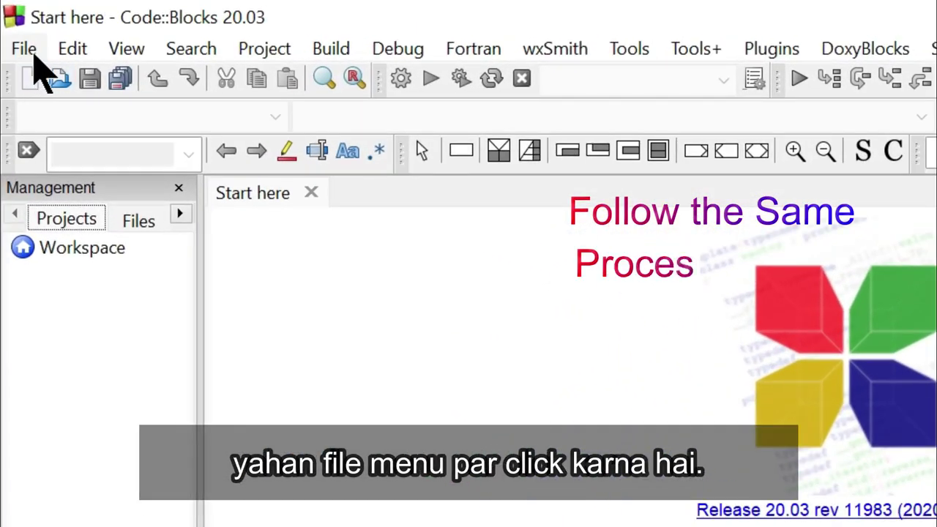
# Create a new empty file and enlarge the text in the code editor.
pyautogui.click(24, 53)
pyautogui.moveTo(105, 88)
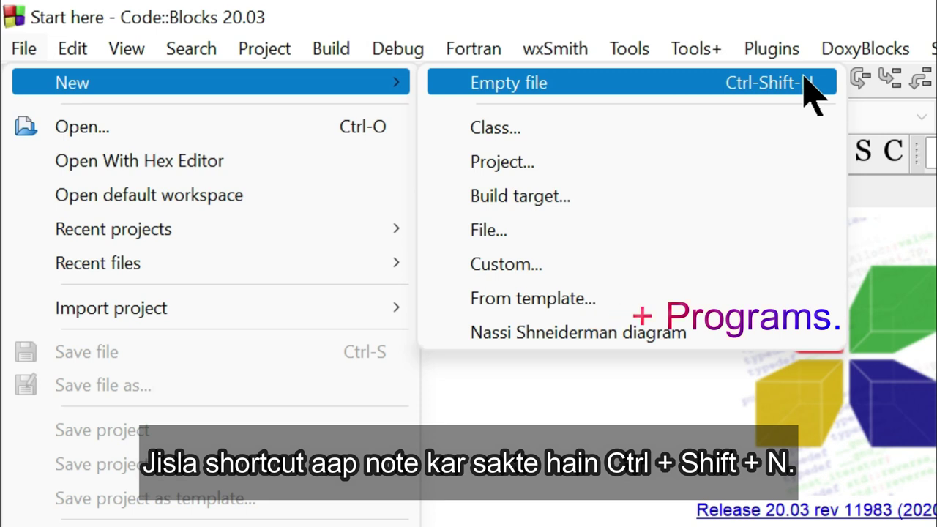
pyautogui.click(704, 83)
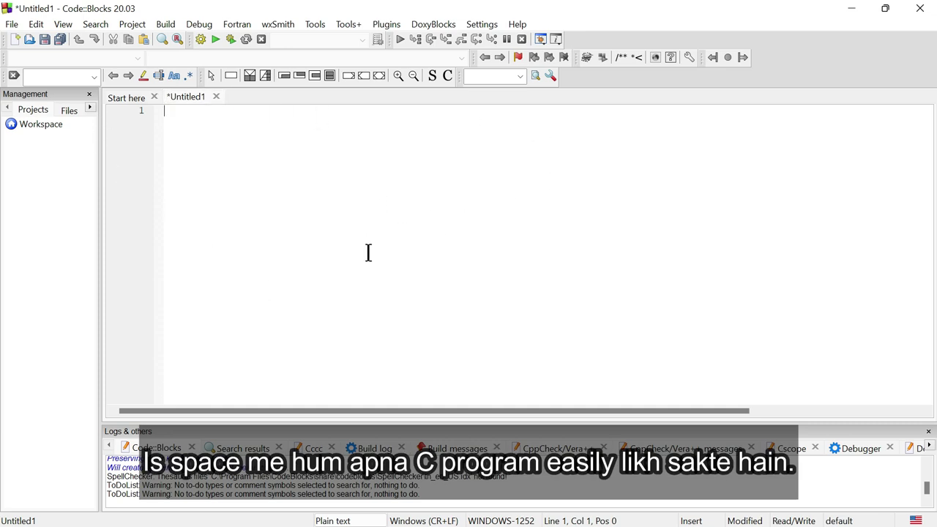
pyautogui.scroll(5, 368, 252)
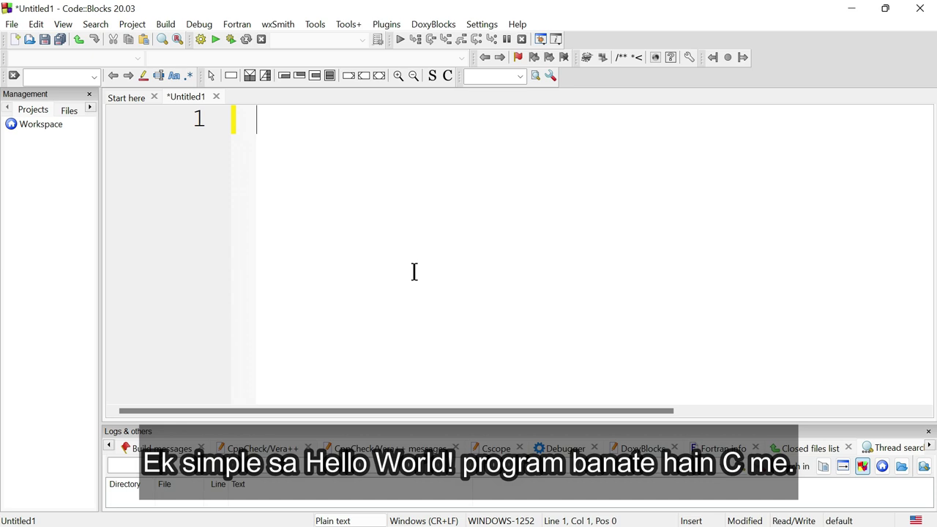
# Write a C program that includes <stdio.h> and has an int main() function printing "Hello World!" with printf and returning 0.
pyautogui.write('#include <stdio.h>')
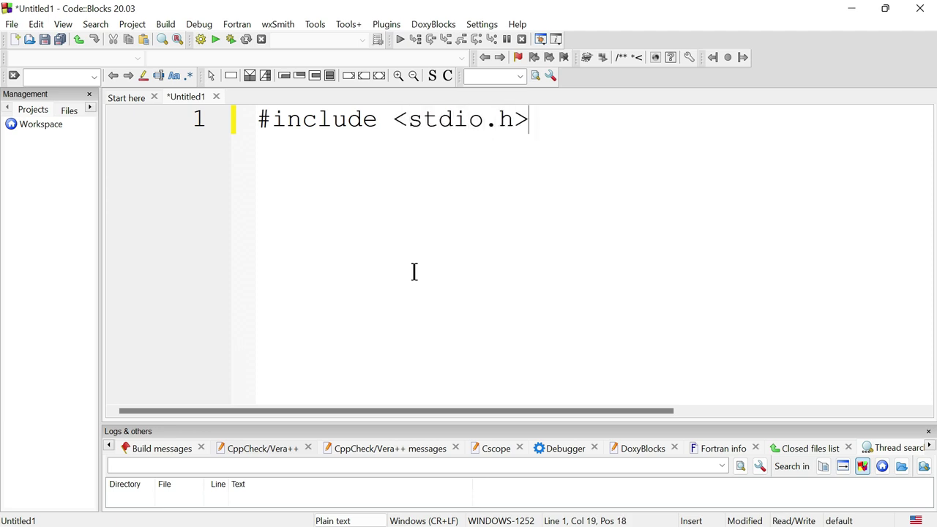
pyautogui.press('Return')
pyautogui.write('t')
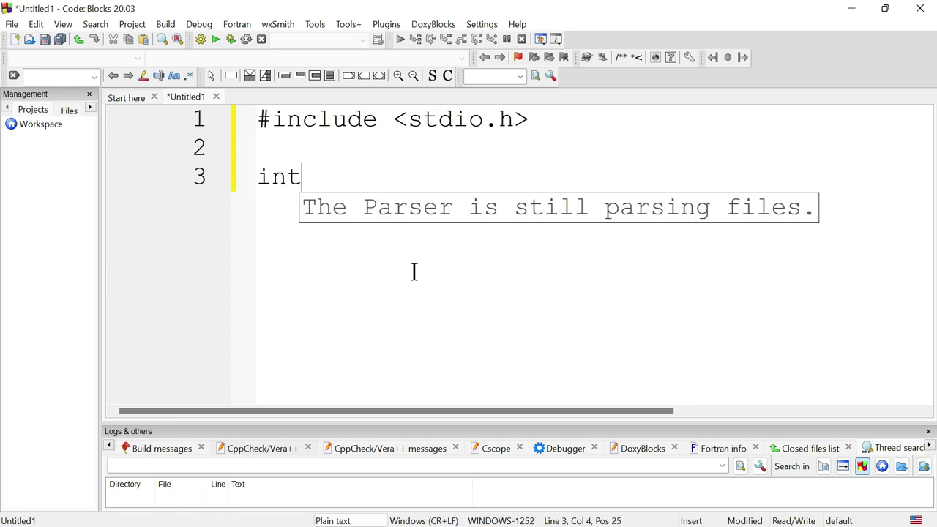
pyautogui.write(' main() {')
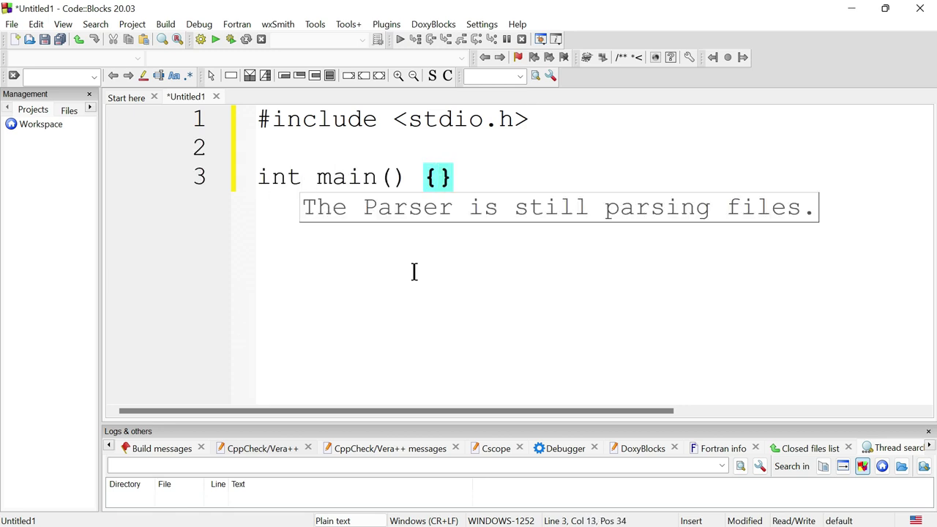
pyautogui.press('Return')
pyautogui.write('p')
pyautogui.write('f("Hello ')
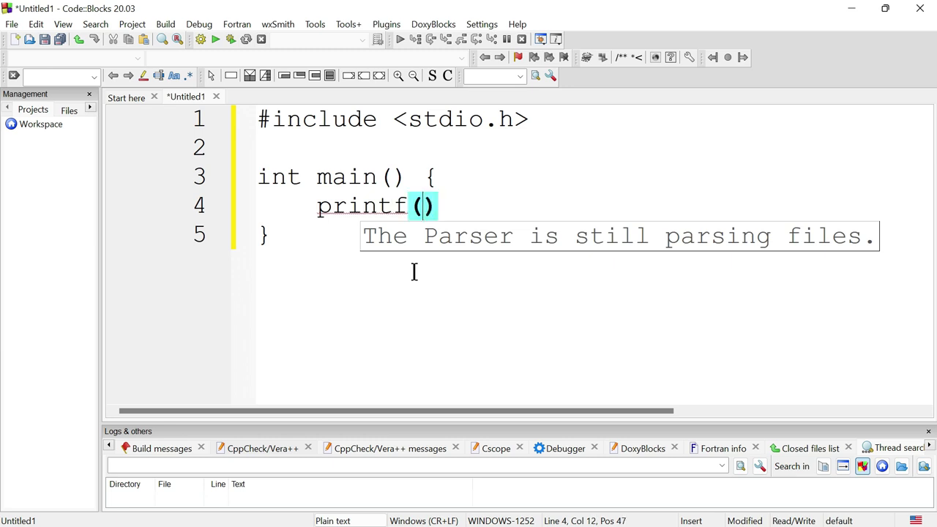
pyautogui.write('World!')
pyautogui.press('End')
pyautogui.press('Return')
pyautogui.write('return 0;')
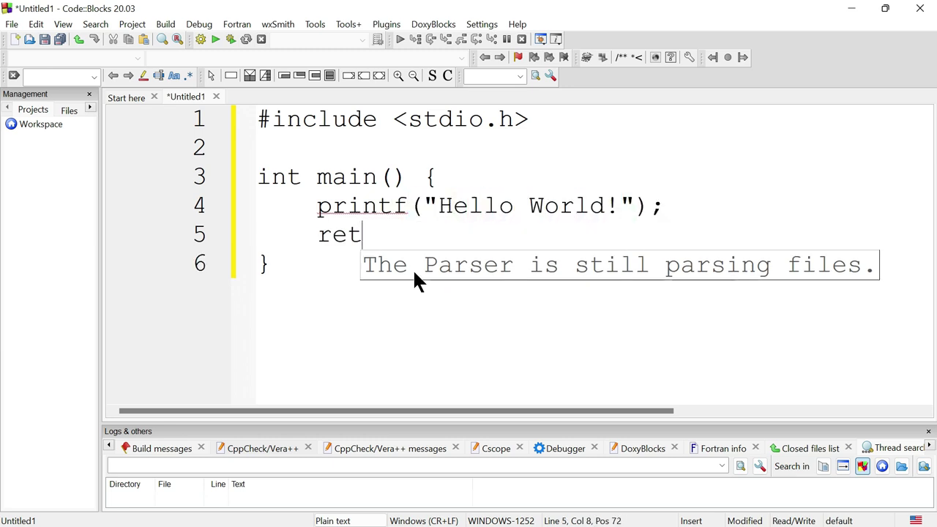
pyautogui.scroll(1, 639, 220)
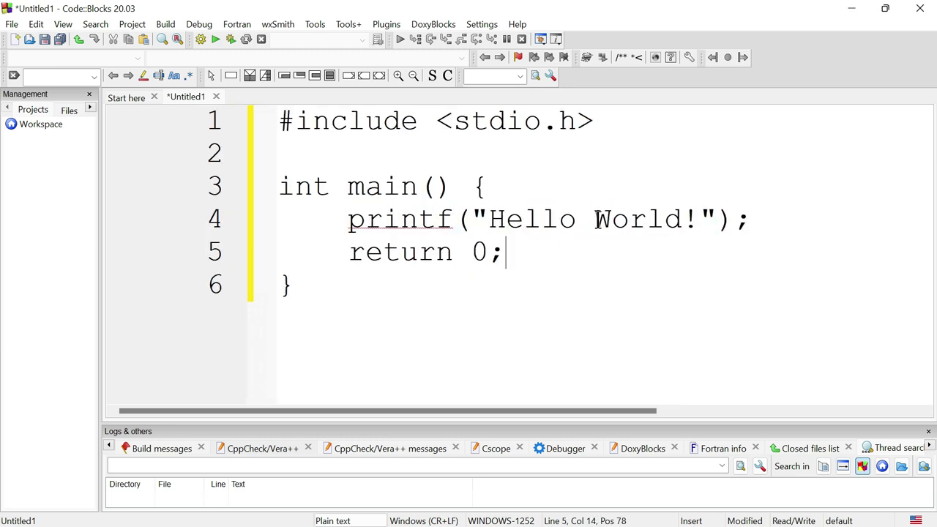
# Replace World with Dear Coding in the printf string and place the cursor at the end of the program.
pyautogui.moveTo(595, 220); pyautogui.dragTo(682, 220)
pyautogui.write('Dear Coding')
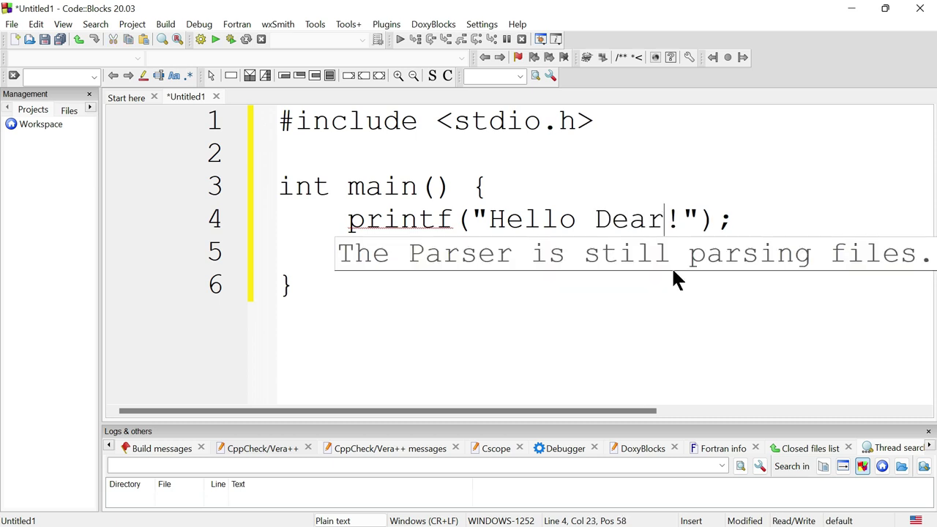
pyautogui.hotkey('ctrl', 'End')
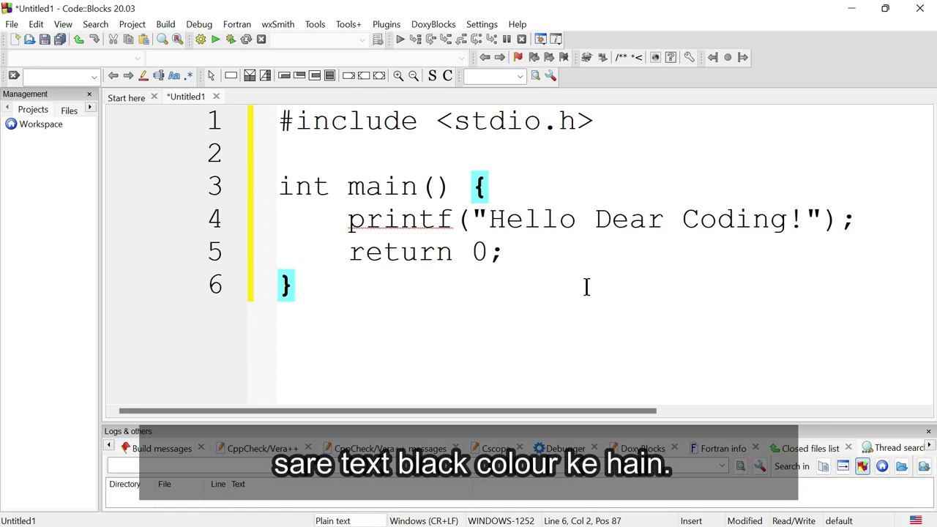
# Start saving the untitled file, create a new folder named CPrograms in Documents, and open that folder as the save location.
pyautogui.click(11, 23)
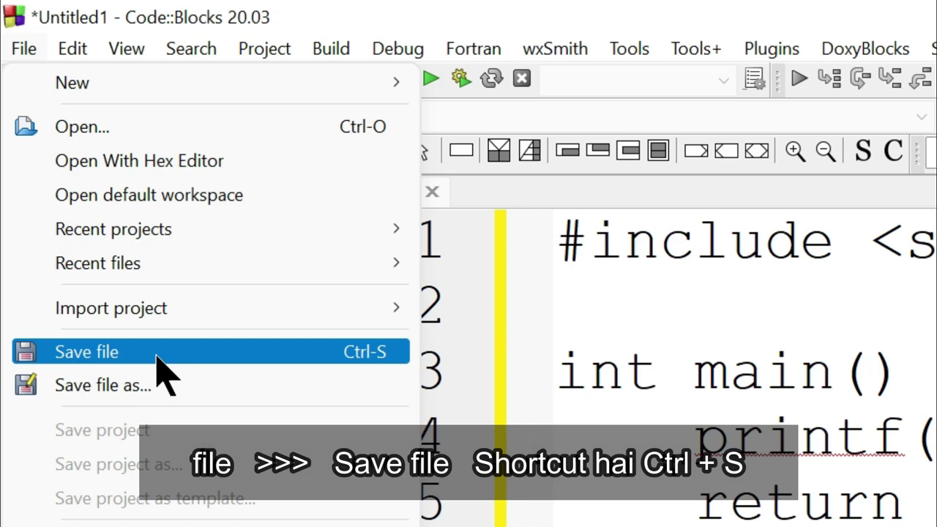
pyautogui.click(247, 374)
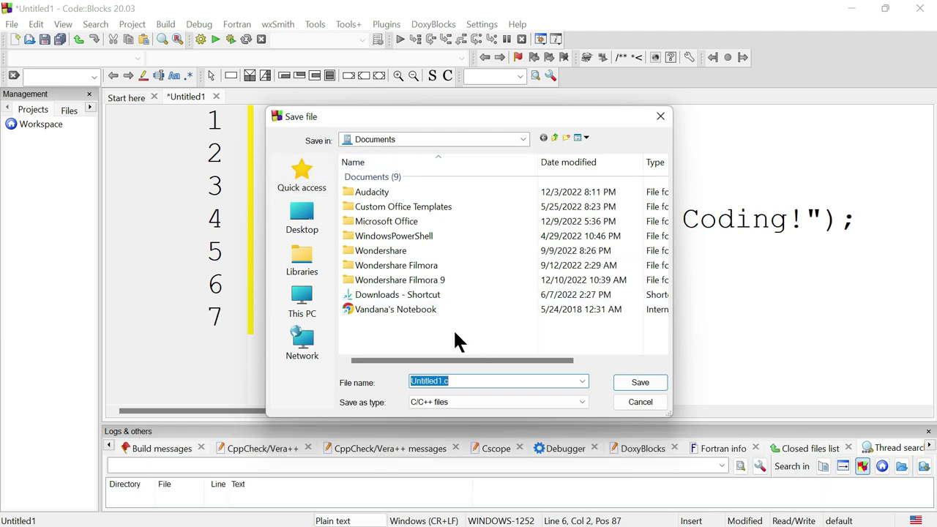
pyautogui.rightClick(415, 336)
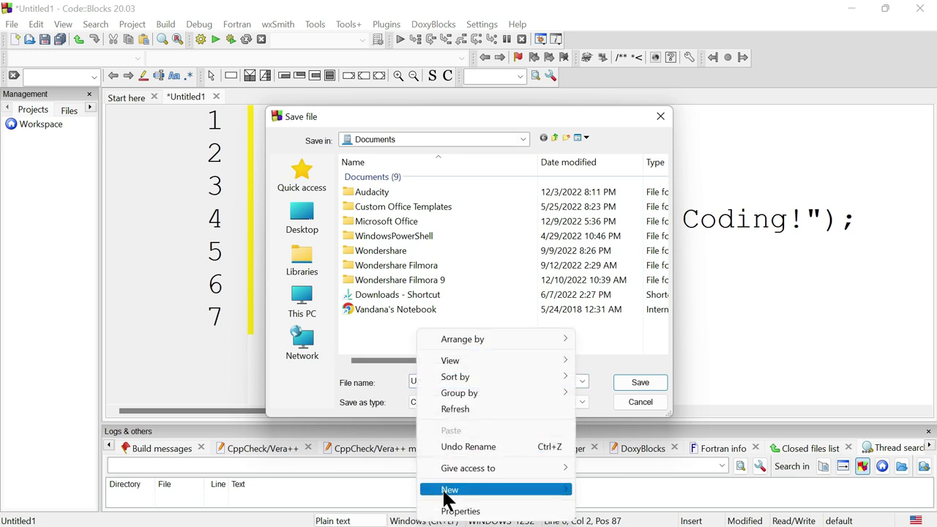
pyautogui.moveTo(447, 490)
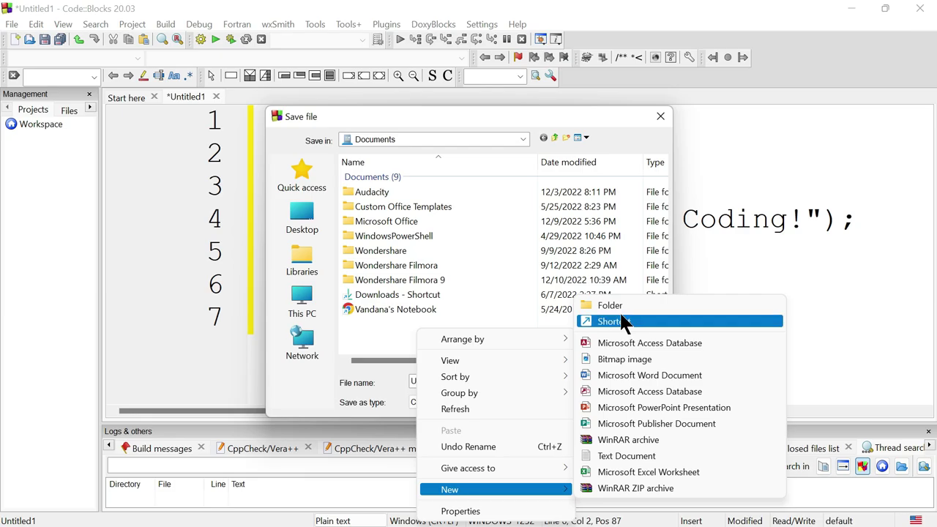
pyautogui.click(619, 306)
pyautogui.write('C')
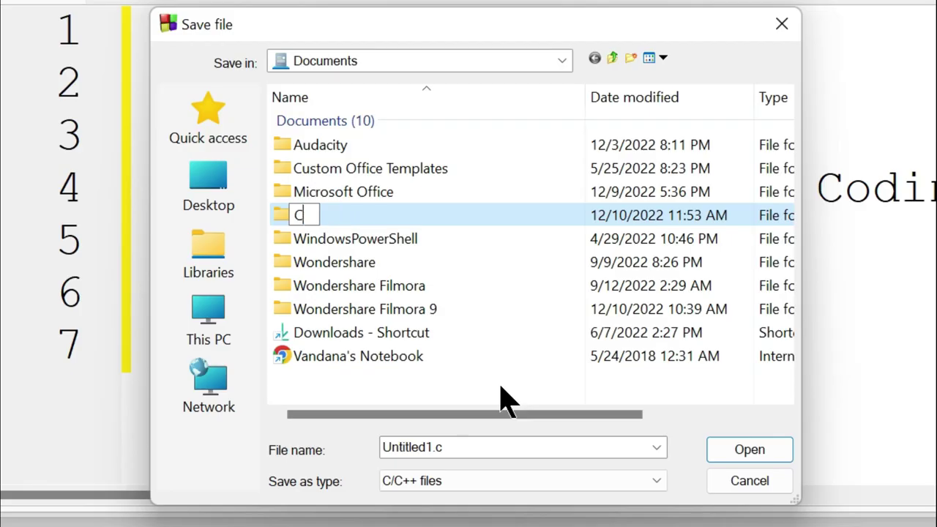
pyautogui.write('Progra')
pyautogui.write('ms')
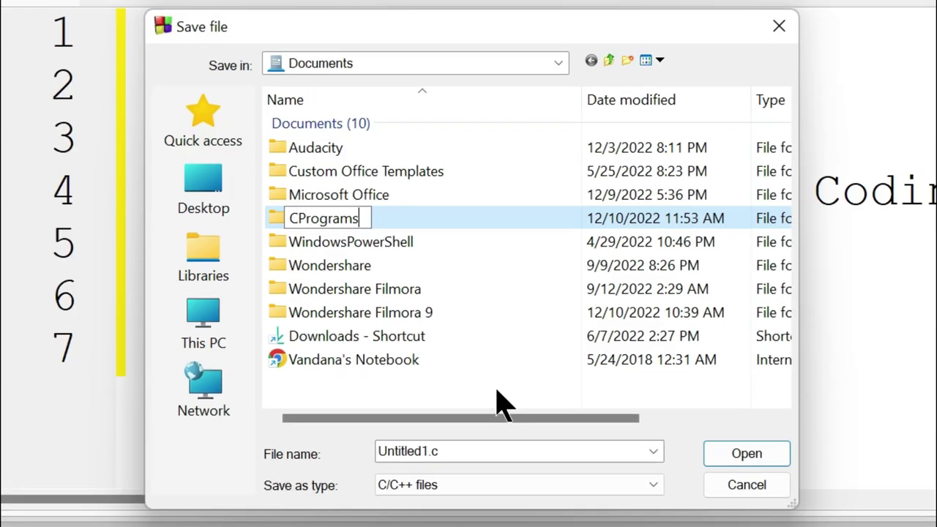
pyautogui.press('Return')
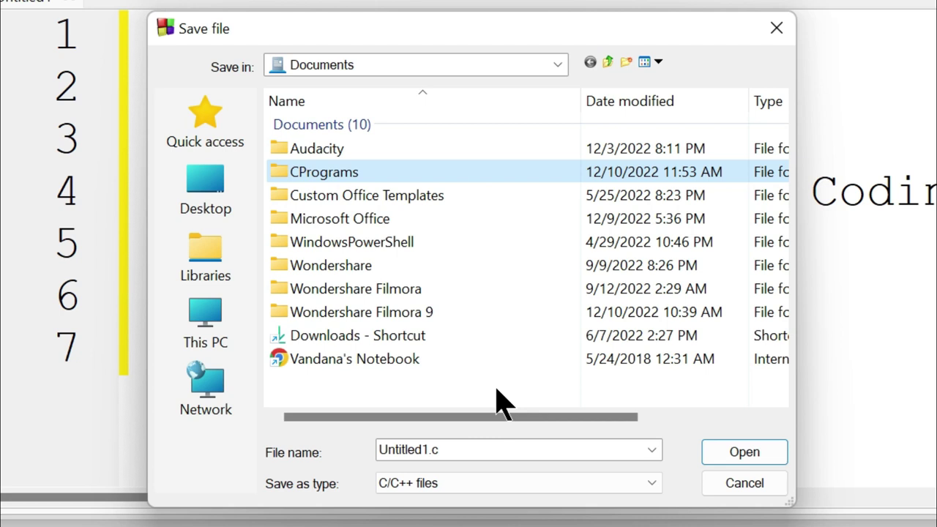
pyautogui.press('Return')
# Name the file FirstProgram.c and save it in the CPrograms folder.
pyautogui.doubleClick(418, 444)
pyautogui.click(441, 444)
pyautogui.moveTo(436, 445); pyautogui.dragTo(357, 443)
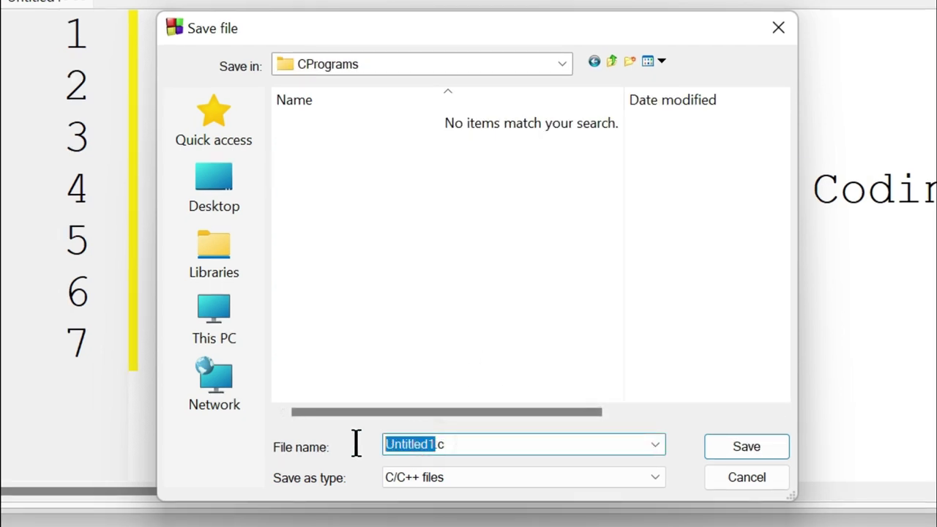
pyautogui.write('FirstProgram')
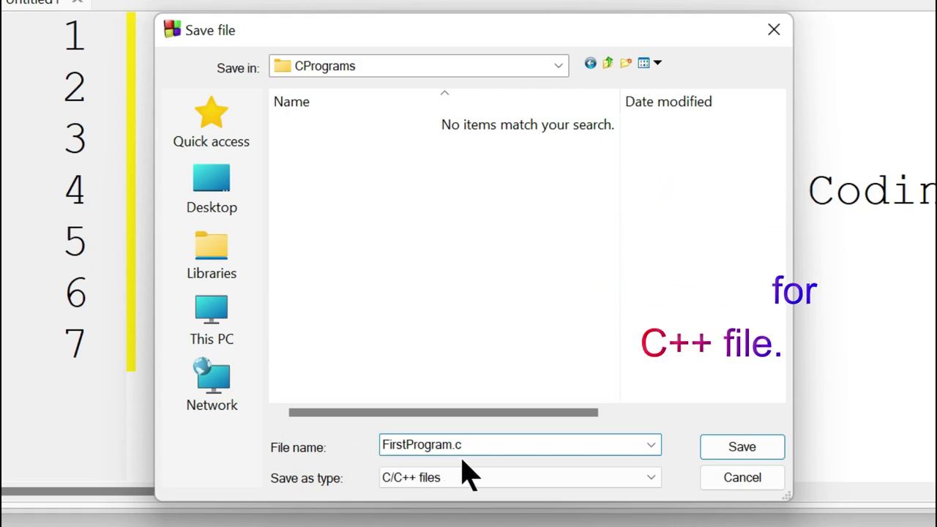
pyautogui.click(736, 458)
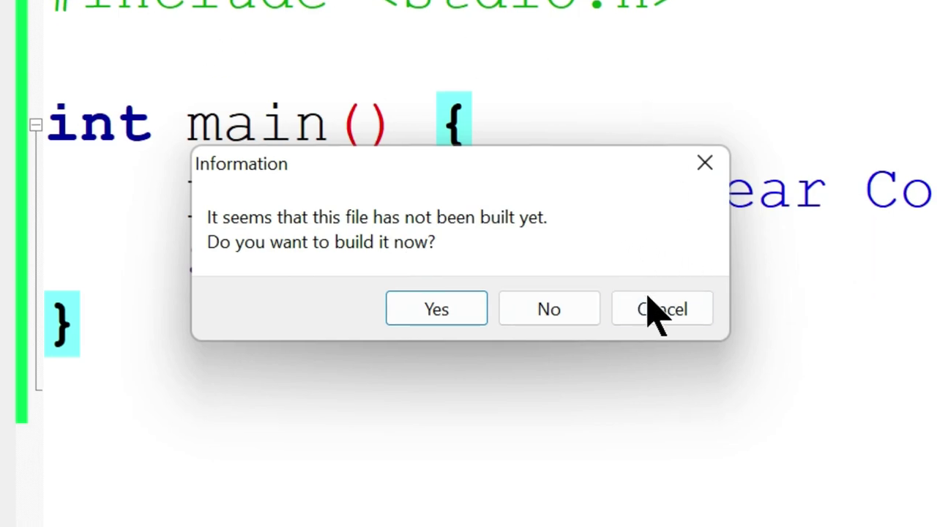
# Cancel the prompt to build the file, and run FirstProgram to its end in the console window.
pyautogui.click(685, 322)
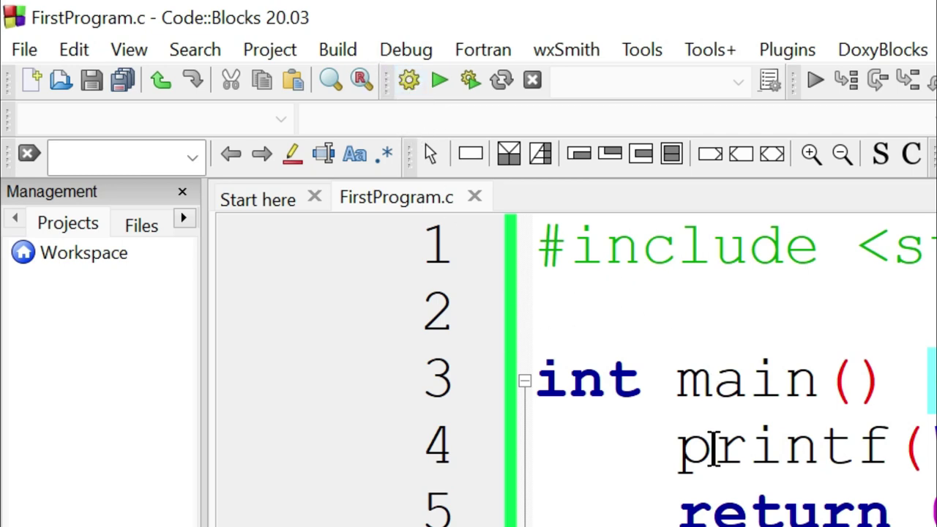
pyautogui.click(540, 195)
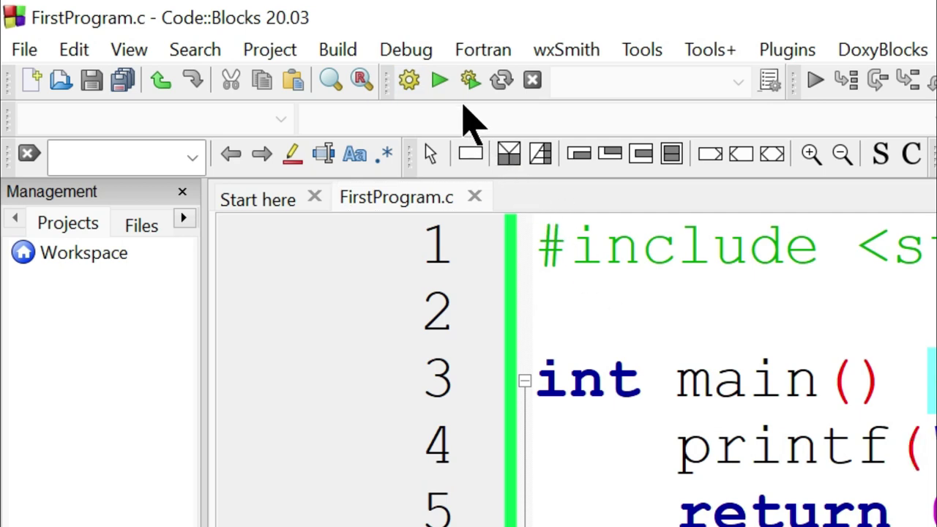
pyautogui.click(440, 81)
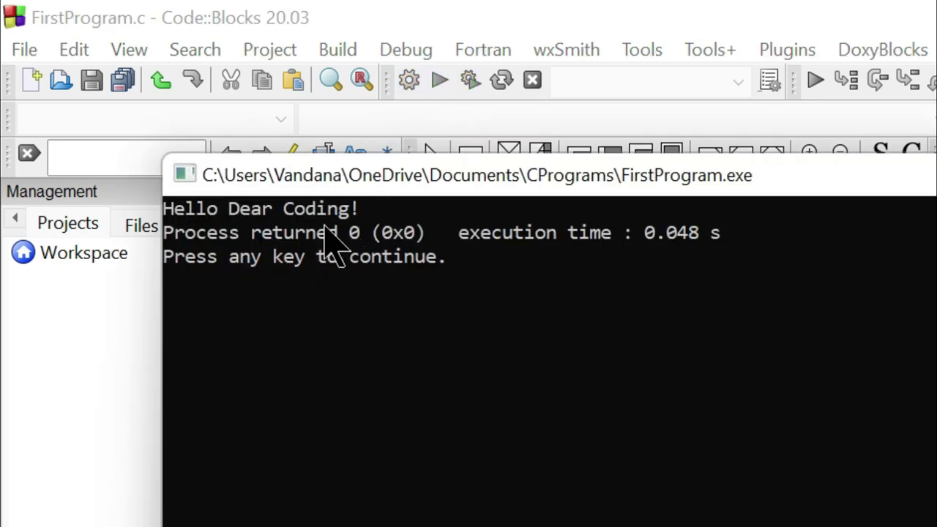
pyautogui.click(171, 211)
pyautogui.press('Return')
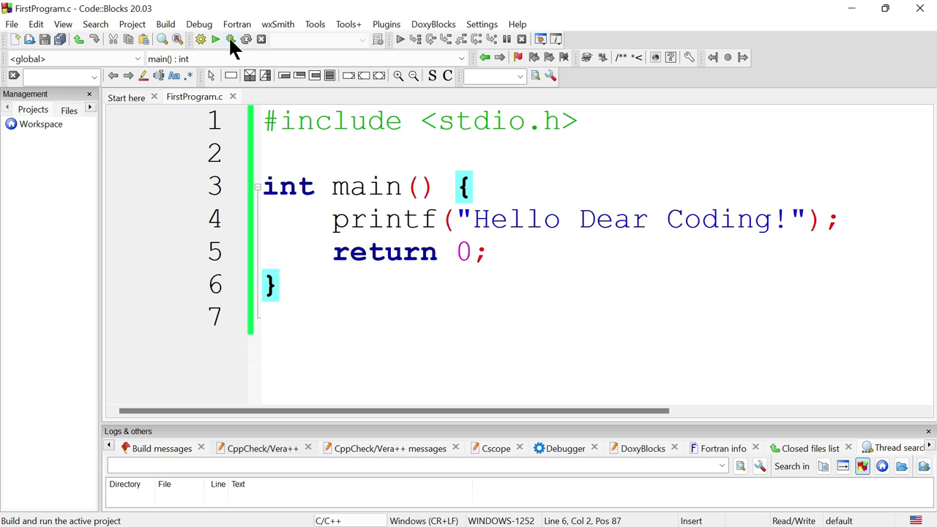
# Replace Dear Coding with World in the printf string on line 4 so that it reads "Hello World!".
pyautogui.moveTo(579, 220); pyautogui.dragTo(771, 221)
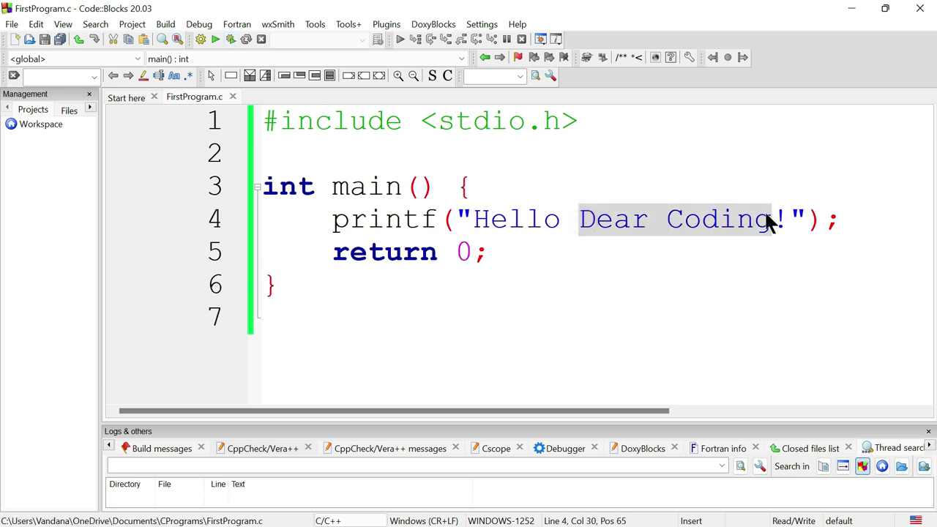
pyautogui.write('World')
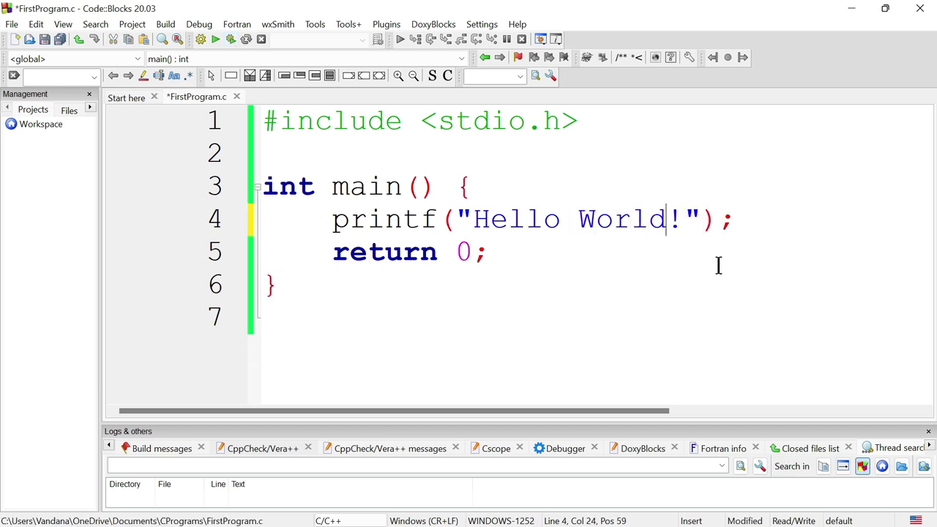